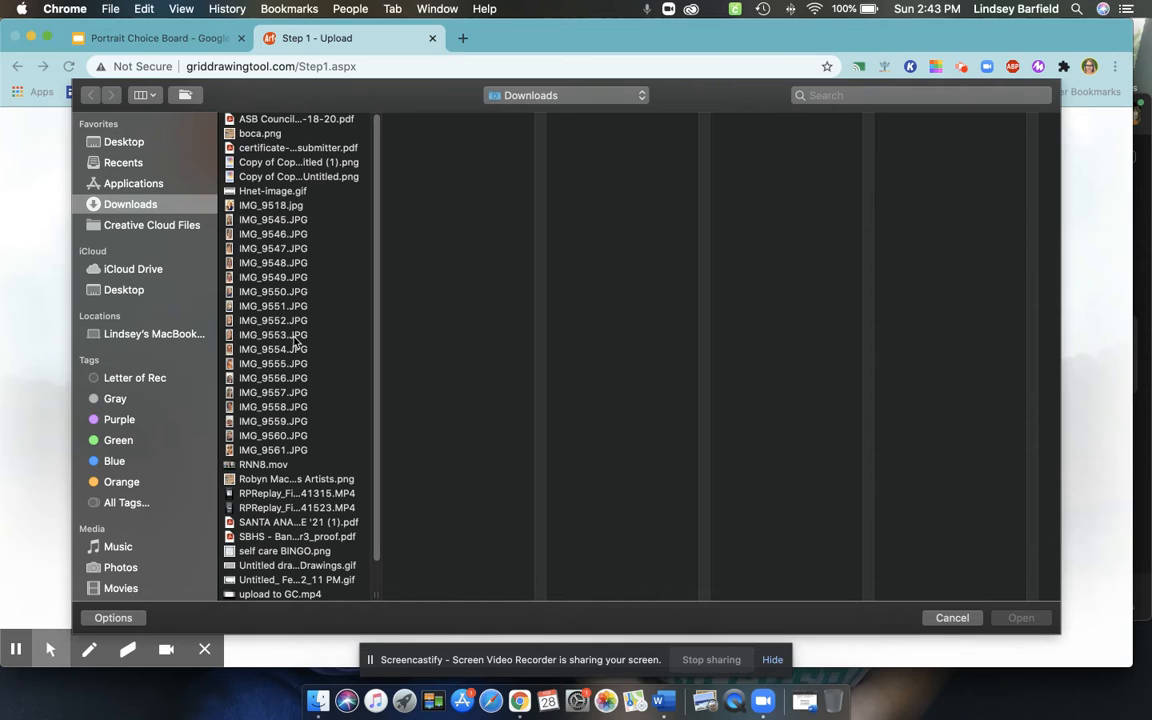
Step: Upload IMG_9555.JPG from the Downloads folder, check the full photo and continue to the Rotate stage
{"action": "left_click", "coordinate": [281, 365]}
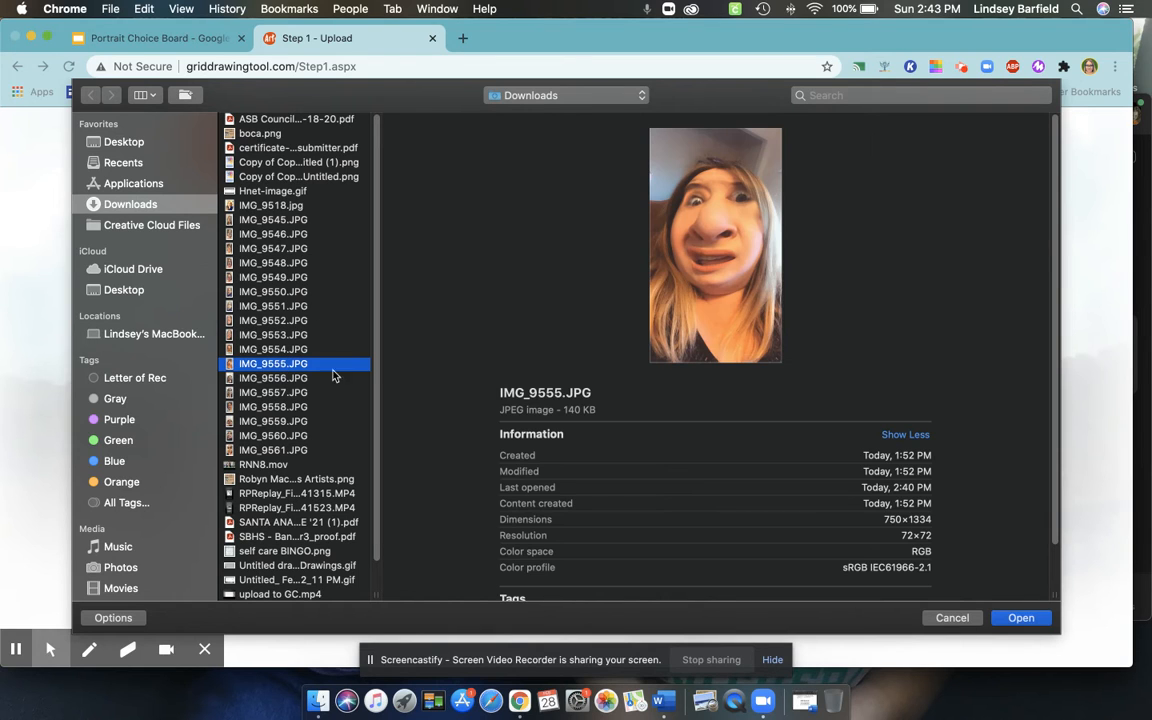
{"action": "left_click", "coordinate": [1019, 619]}
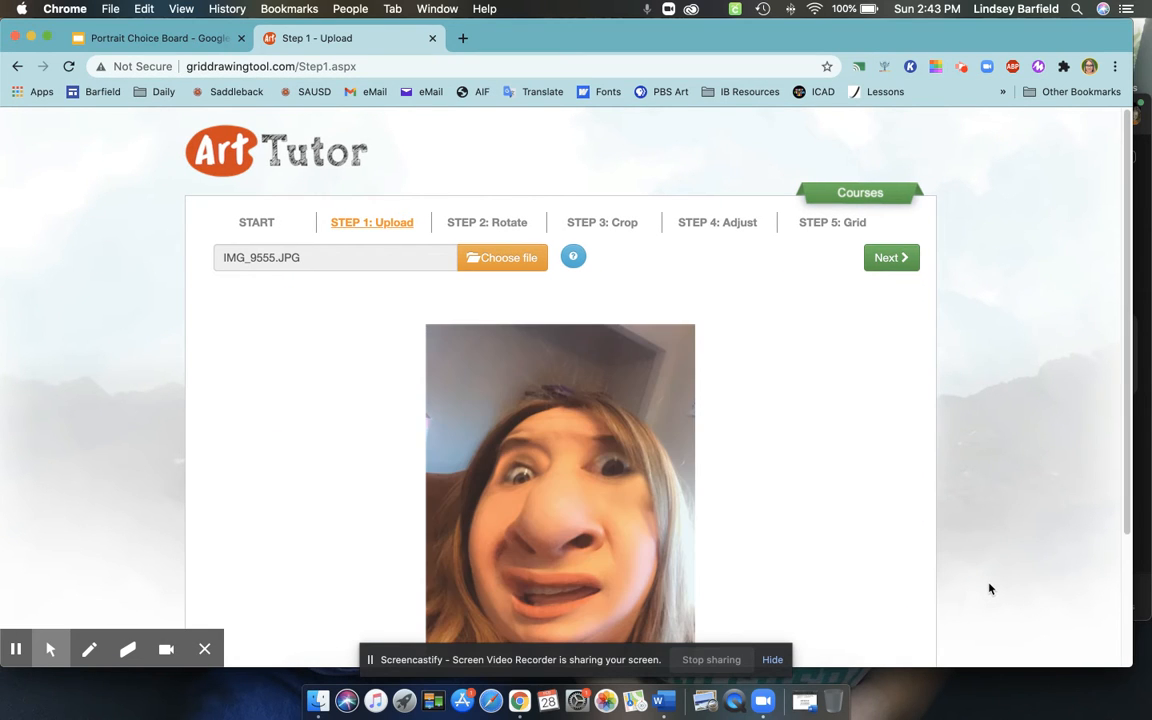
{"action": "scroll", "coordinate": [981, 580], "scroll_direction": "down", "scroll_amount": 5}
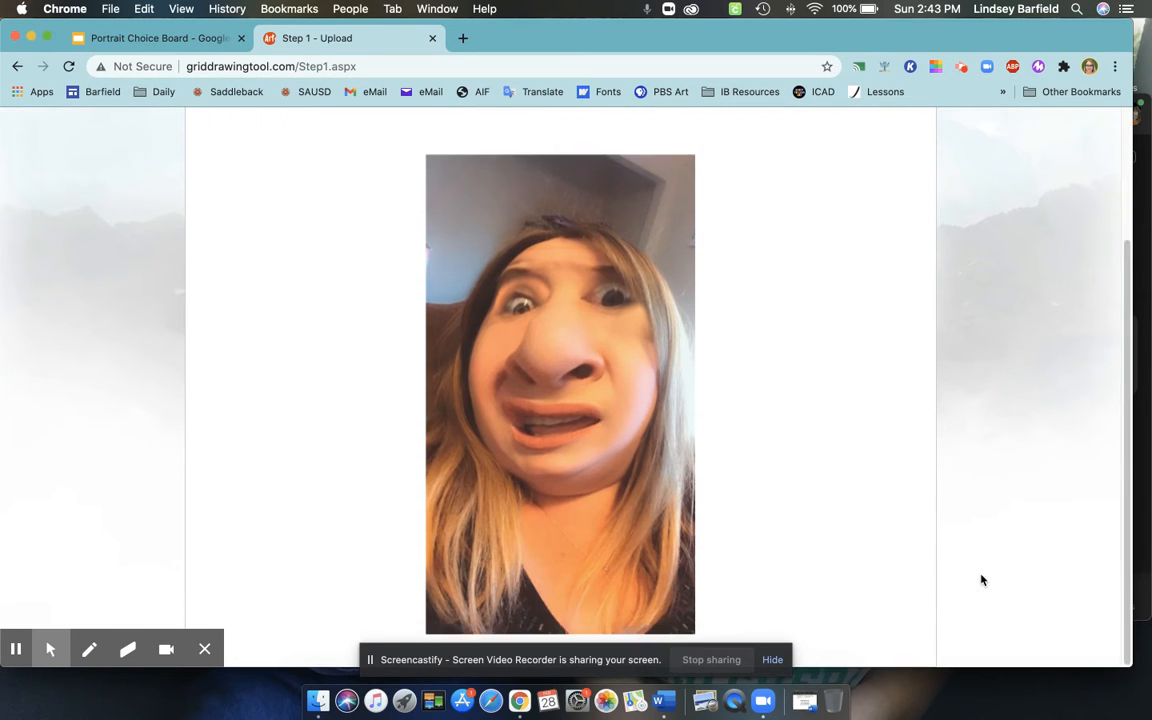
{"action": "scroll", "coordinate": [981, 580], "scroll_direction": "up", "scroll_amount": 5}
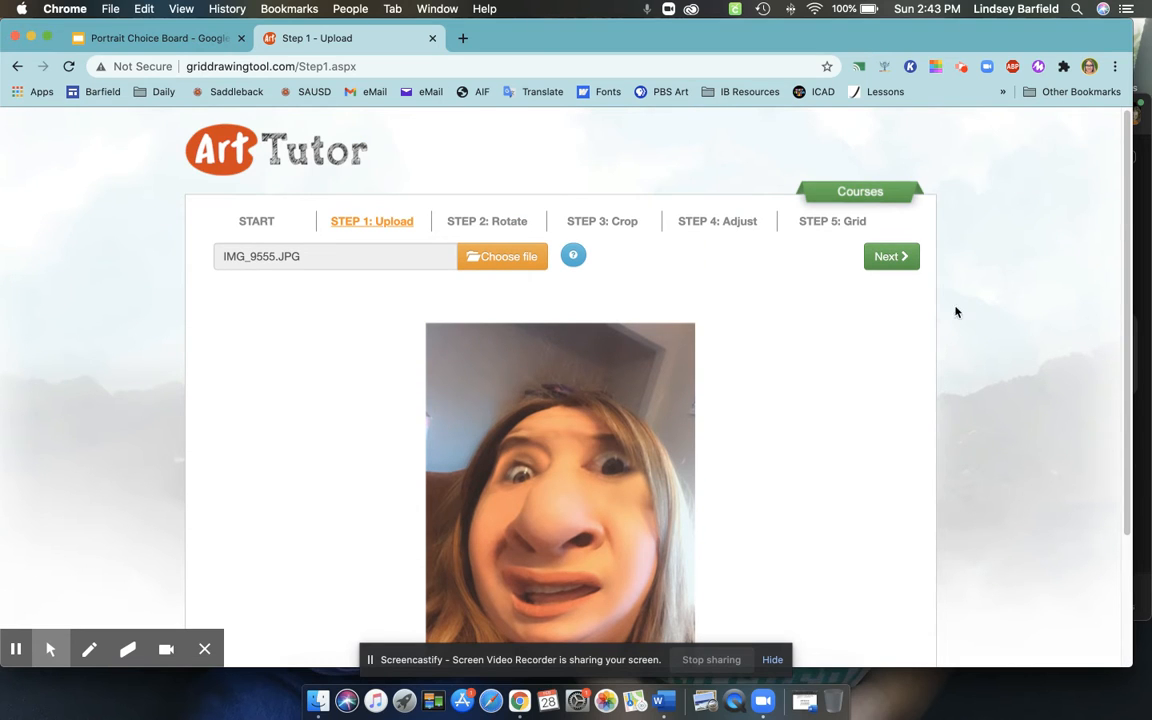
{"action": "left_click", "coordinate": [902, 262]}
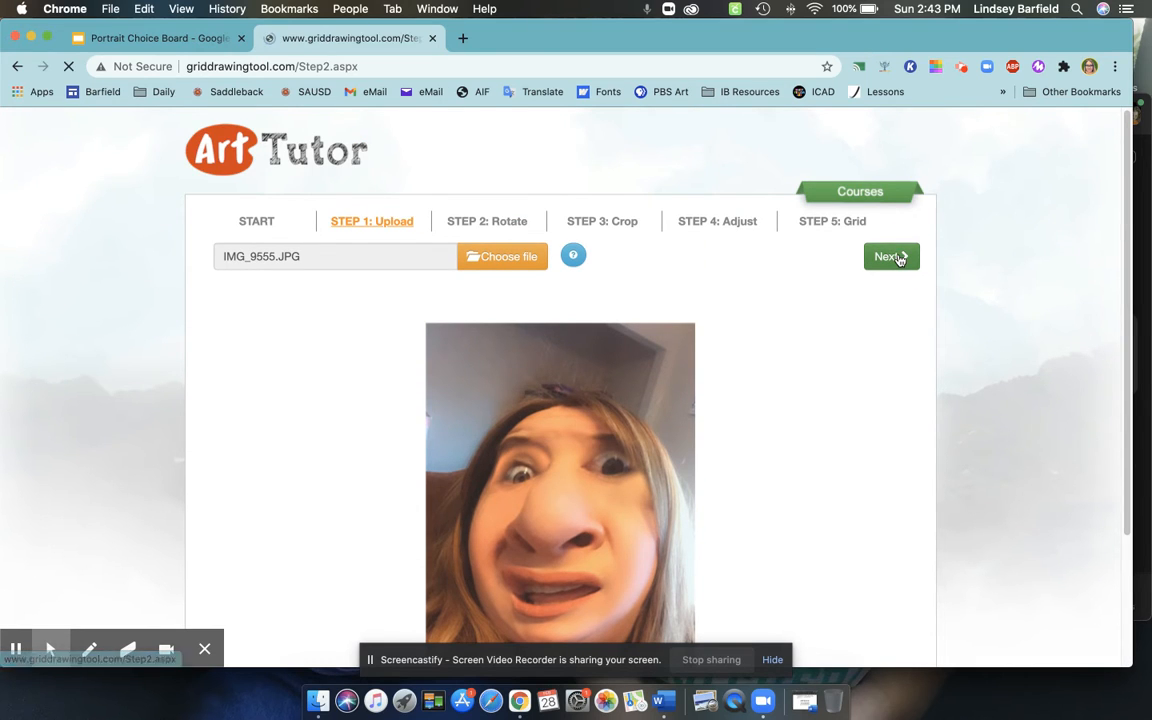
Step: Rotate the portrait photo to the right four times, through one full turn
{"action": "scroll", "coordinate": [855, 408], "scroll_direction": "down", "scroll_amount": 2}
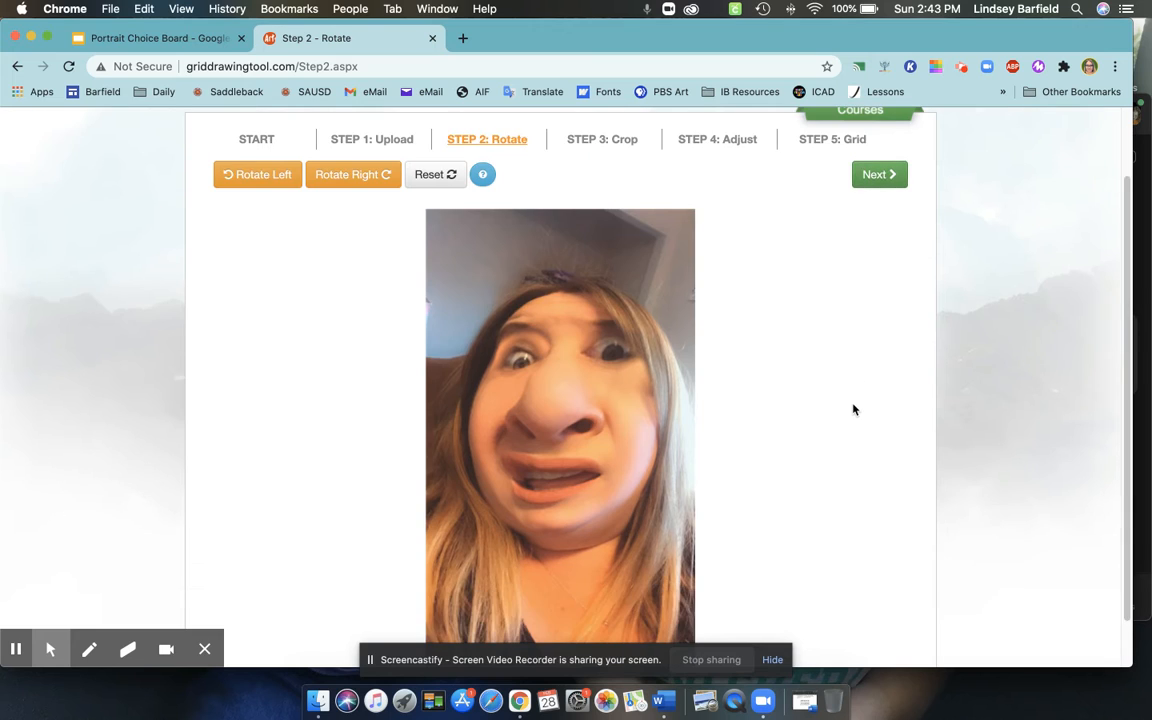
{"action": "scroll", "coordinate": [855, 409], "scroll_direction": "up", "scroll_amount": 1}
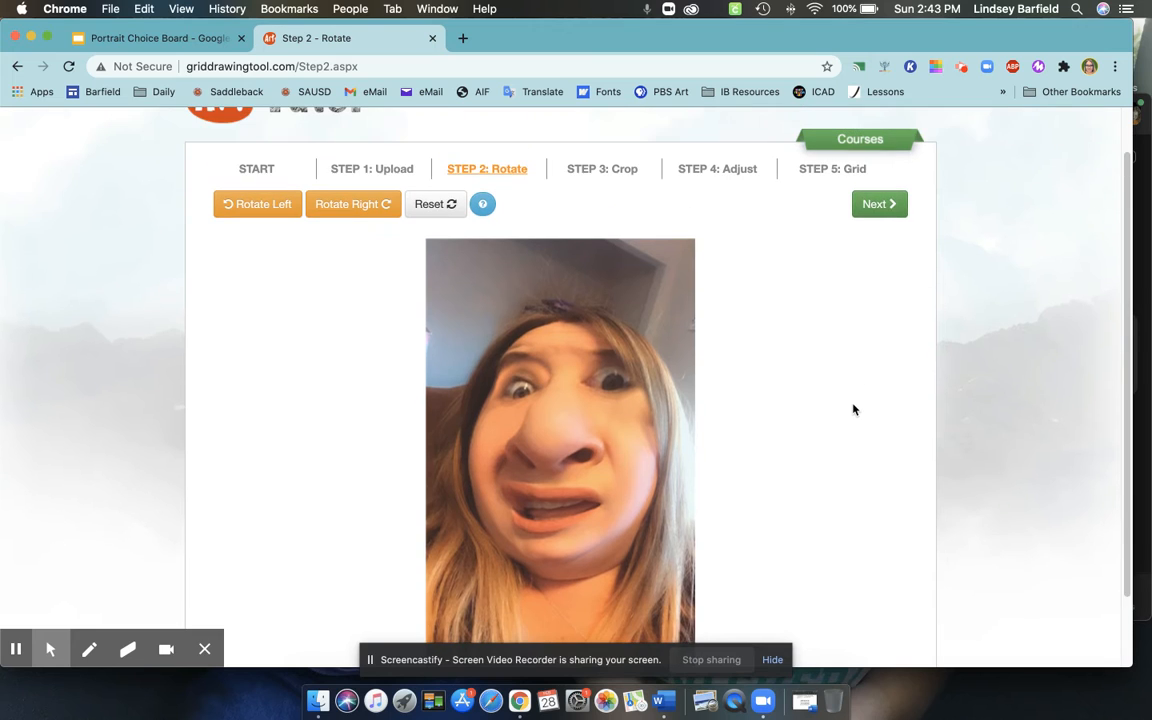
{"action": "left_click", "coordinate": [356, 208]}
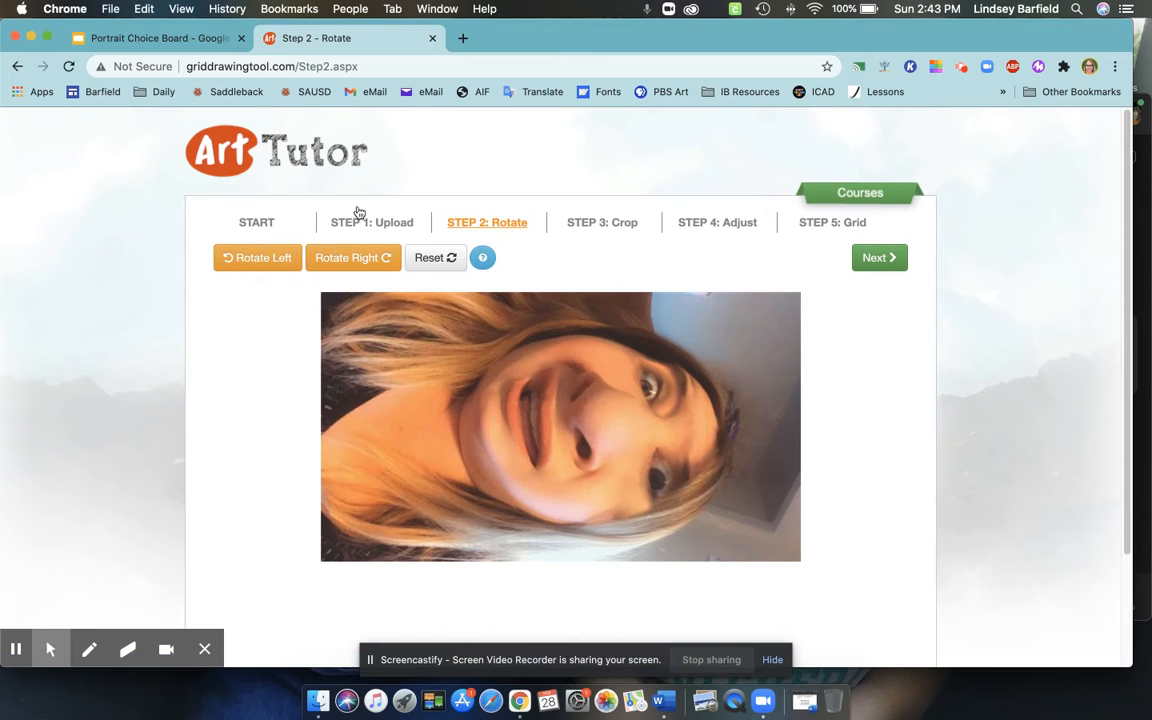
{"action": "left_click", "coordinate": [362, 259]}
{"action": "left_click", "coordinate": [362, 259]}
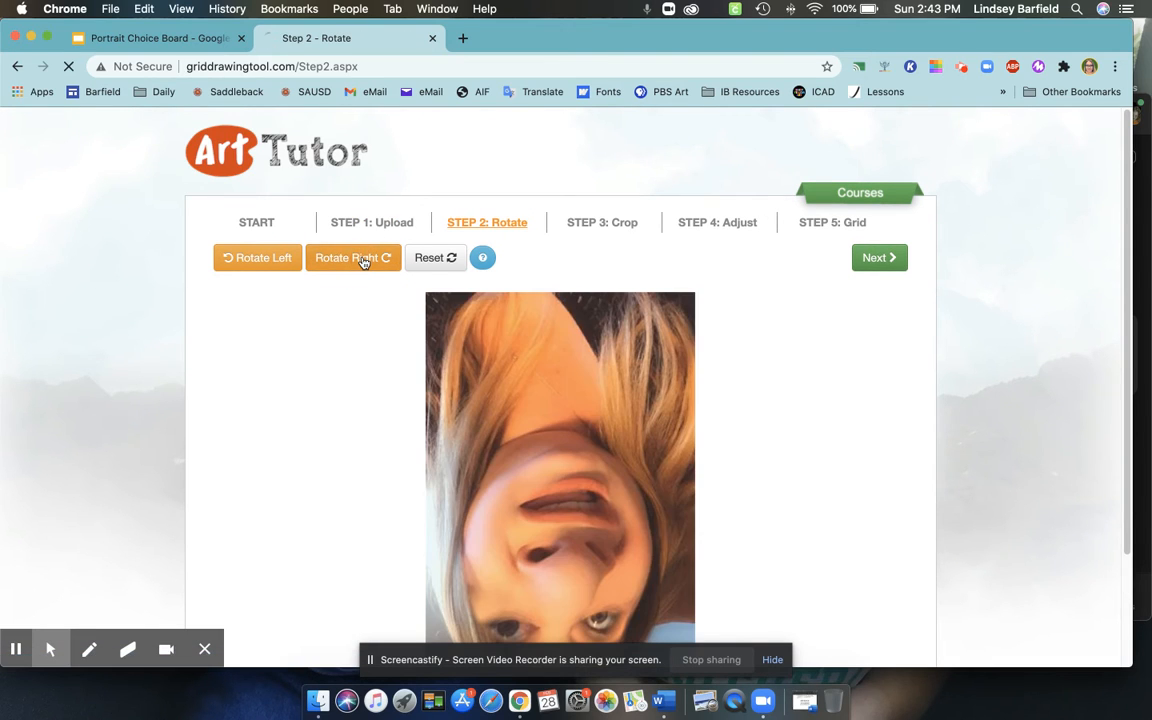
{"action": "left_click", "coordinate": [362, 259]}
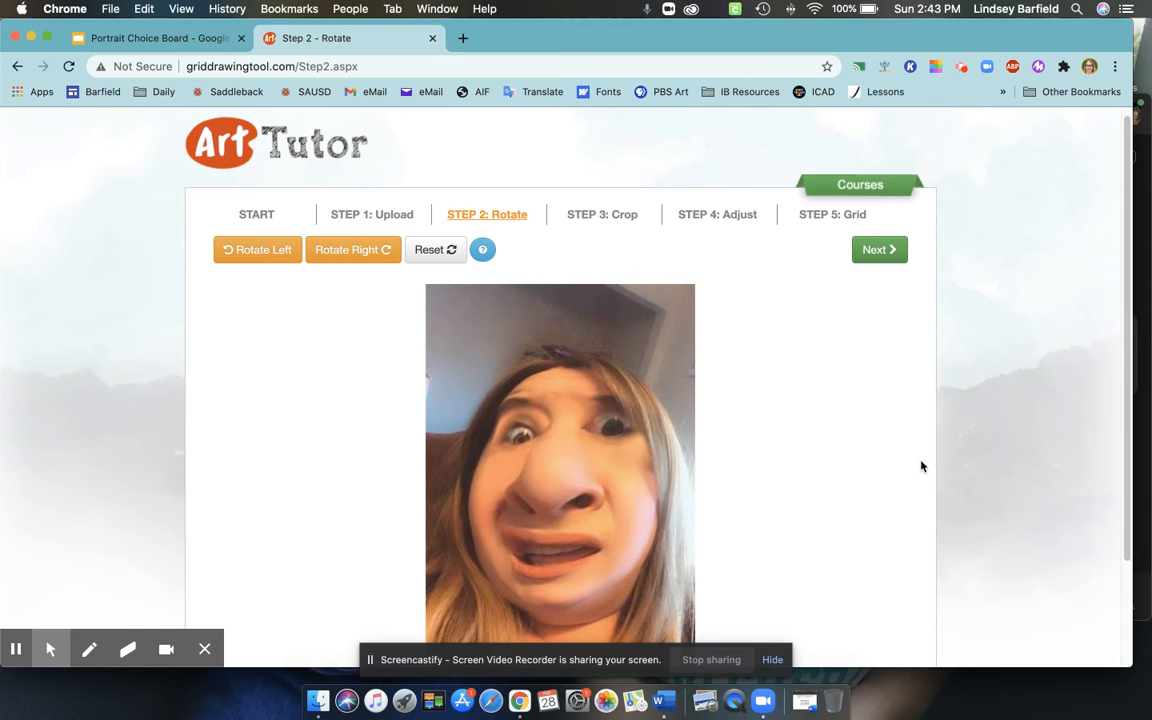
Step: Continue to the Crop stage and draw a full-width crop selection around the face, from just above the hair to below the neck
{"action": "left_click", "coordinate": [876, 252]}
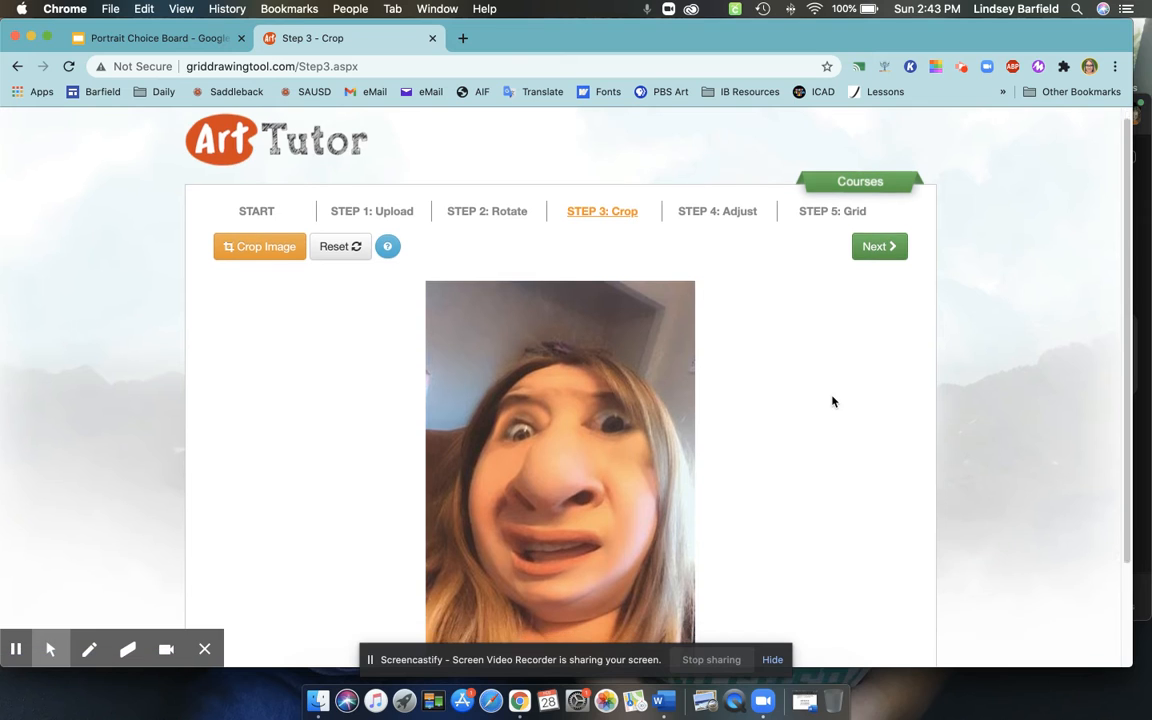
{"action": "scroll", "coordinate": [830, 399], "scroll_direction": "down", "scroll_amount": 2}
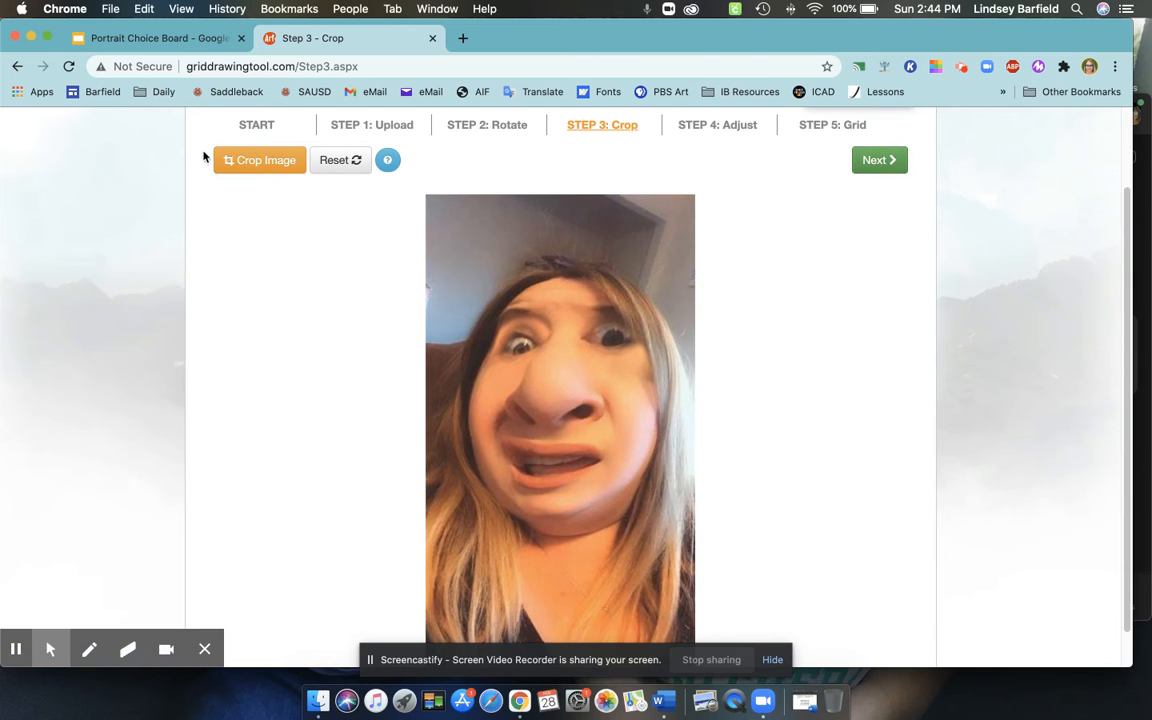
{"action": "left_click", "coordinate": [243, 163]}
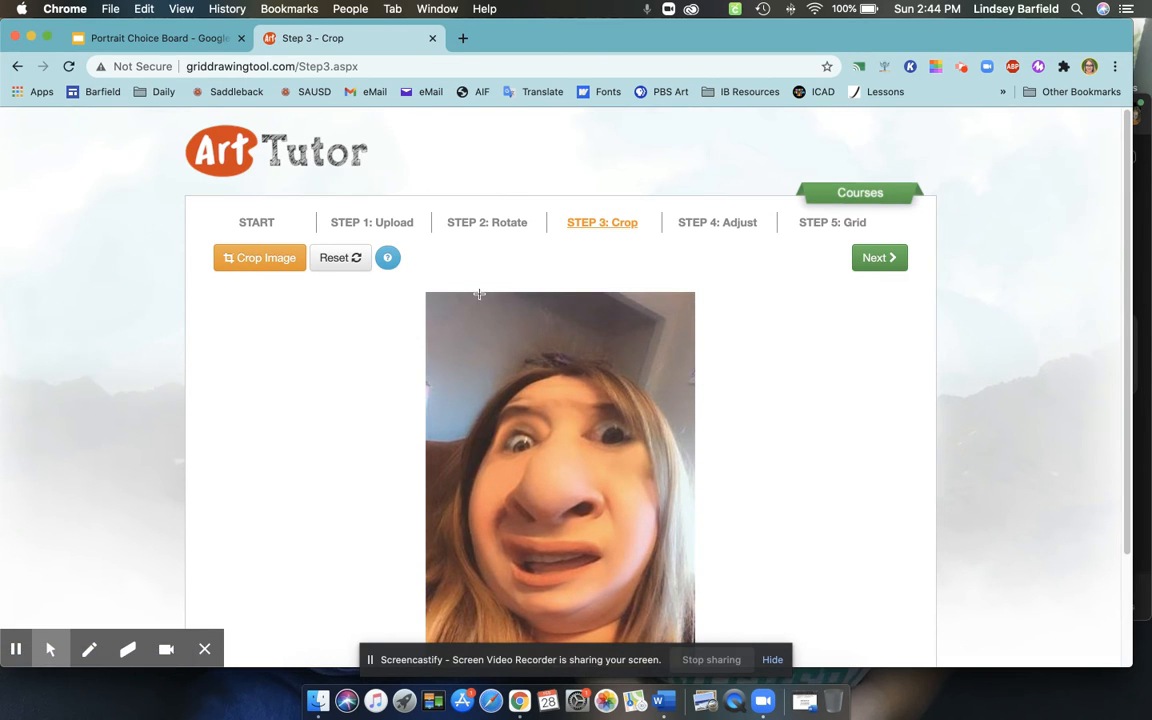
{"action": "scroll", "coordinate": [470, 290], "scroll_direction": "down", "scroll_amount": 2}
{"action": "scroll", "coordinate": [466, 311], "scroll_direction": "down", "scroll_amount": 2}
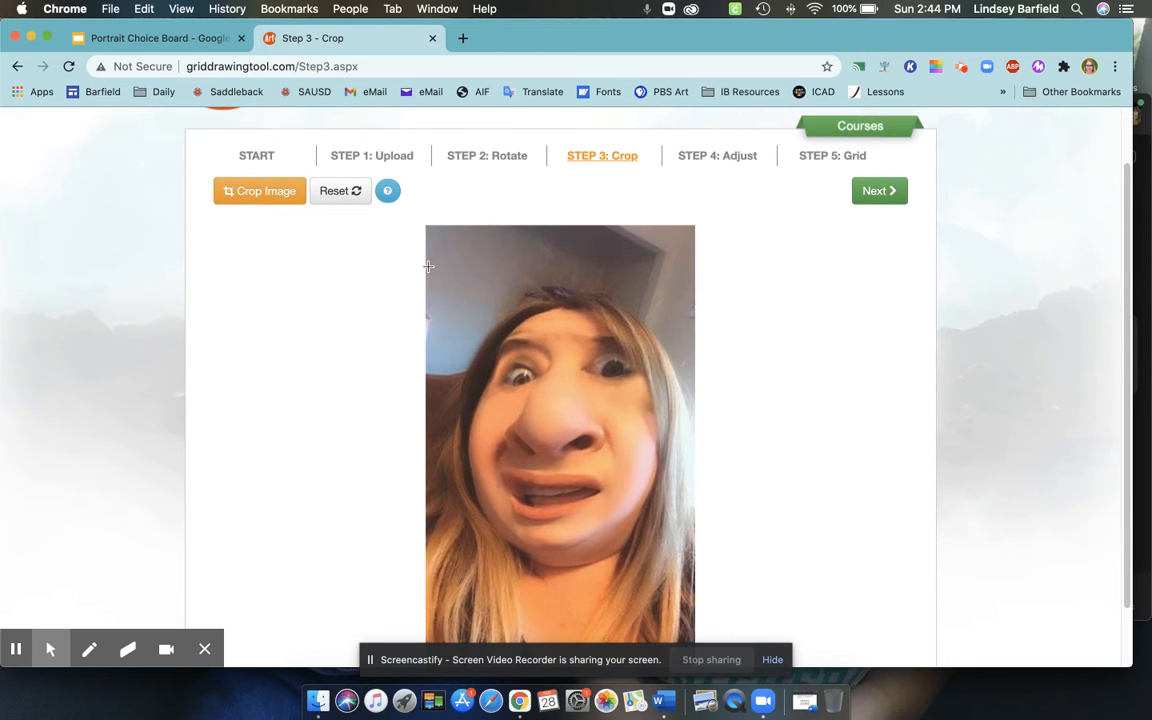
{"action": "left_click_drag", "start_coordinate": [427, 266], "coordinate": [703, 633]}
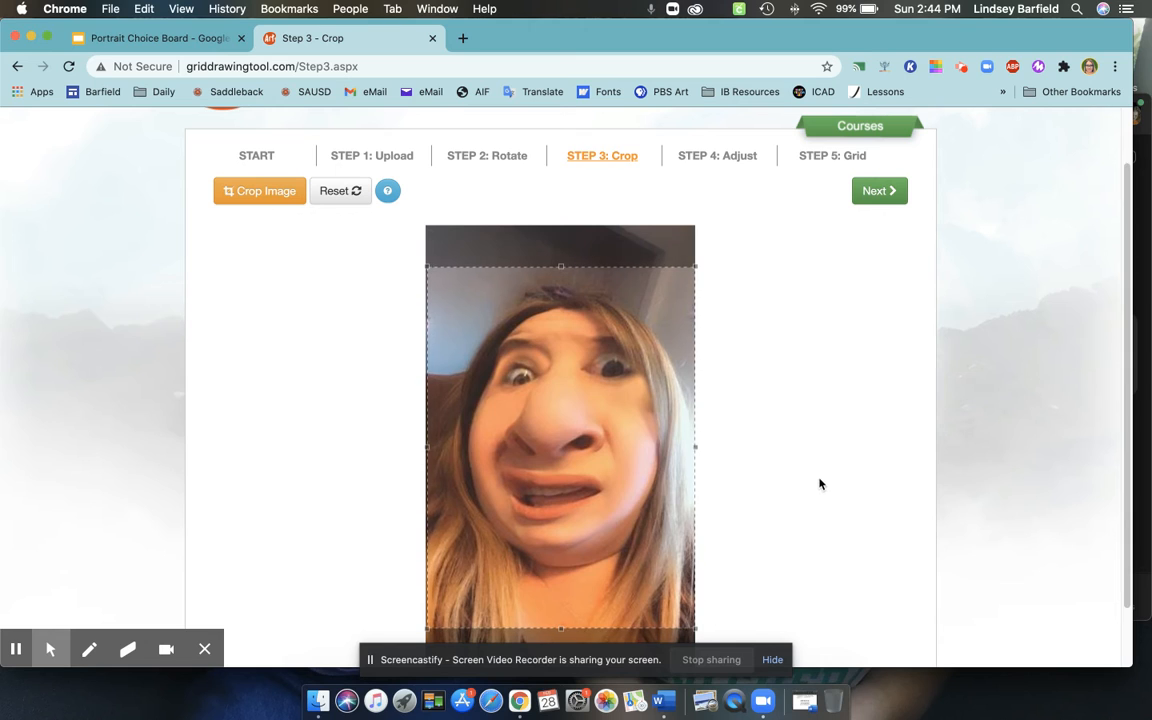
Step: Extend the crop selection's lower edge slightly downward, lower its upper edge closer to the hair, and crop the photo
{"action": "scroll", "coordinate": [820, 481], "scroll_direction": "down", "scroll_amount": 2}
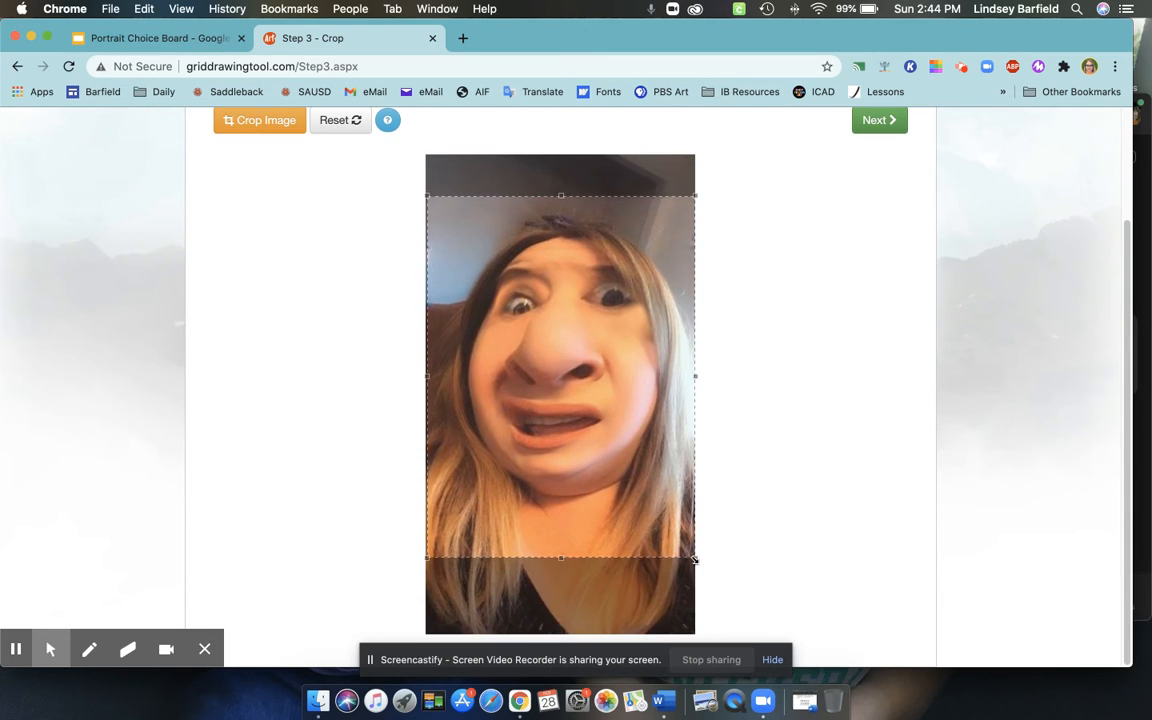
{"action": "left_click_drag", "start_coordinate": [696, 557], "coordinate": [699, 582]}
{"action": "left_click_drag", "start_coordinate": [696, 195], "coordinate": [696, 207]}
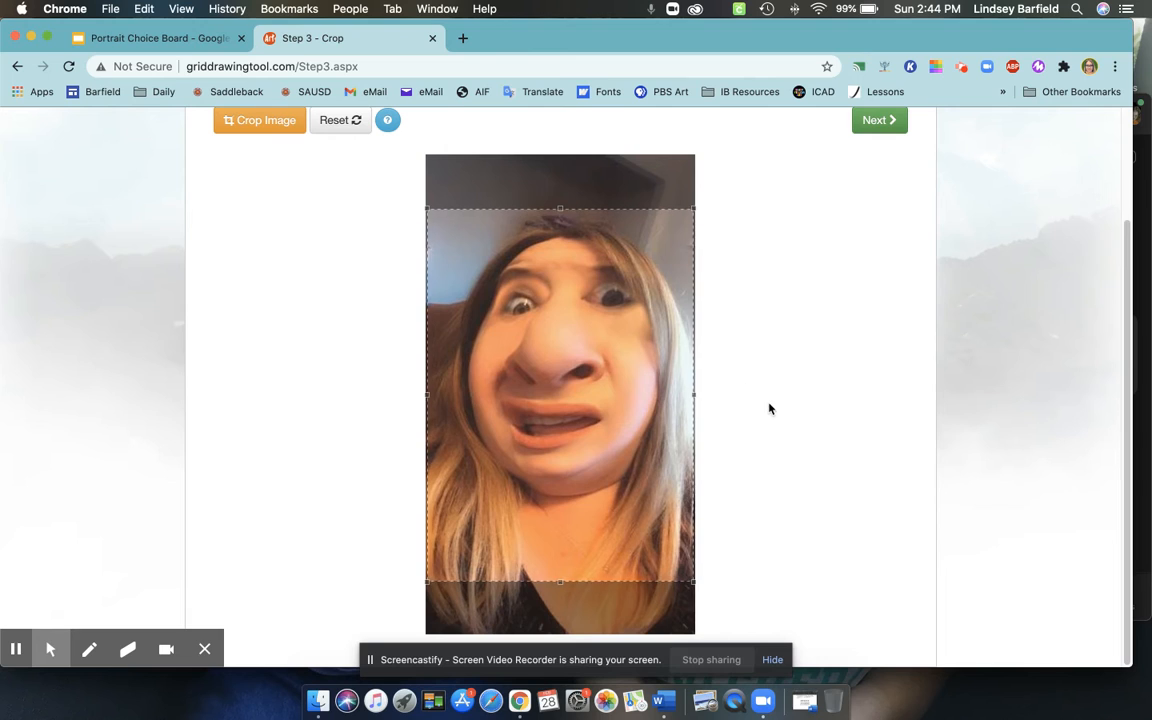
{"action": "left_click", "coordinate": [250, 124]}
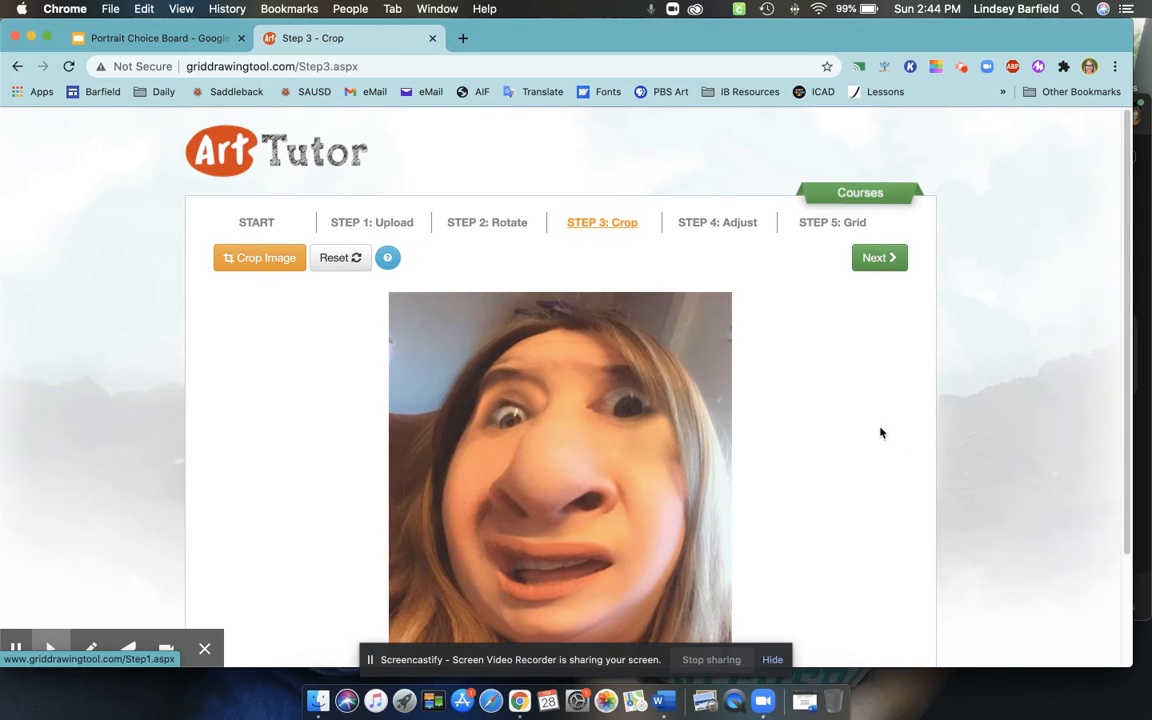
{"action": "scroll", "coordinate": [937, 448], "scroll_direction": "up", "scroll_amount": 3}
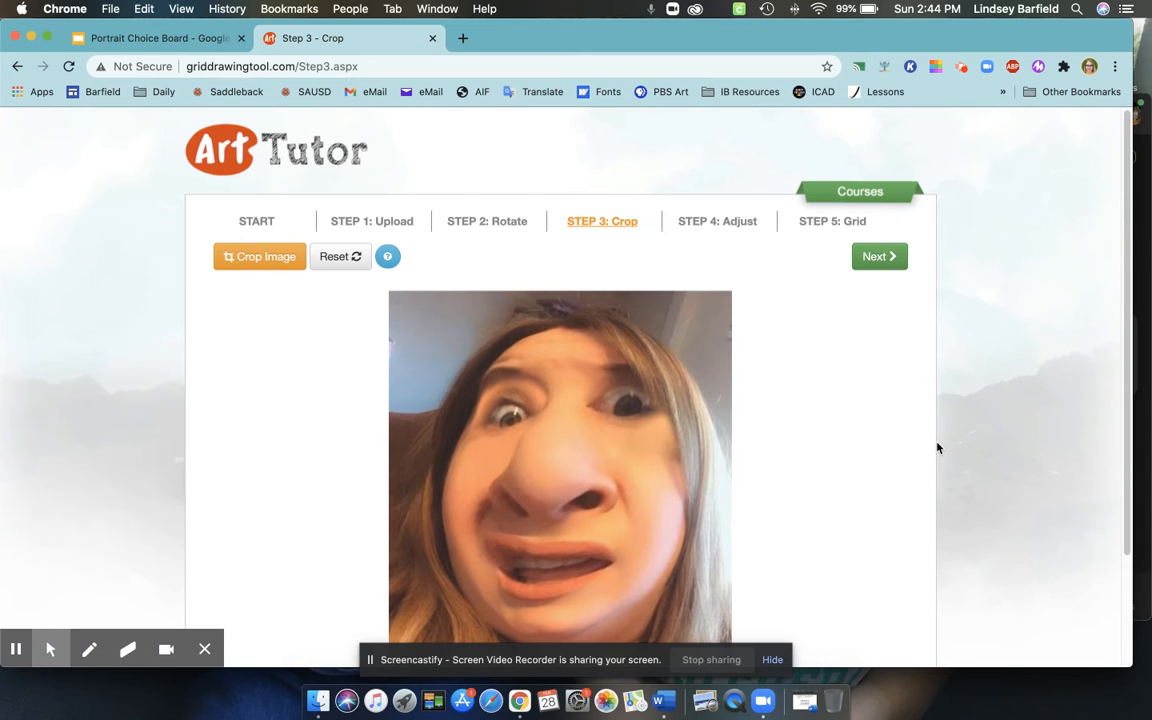
Step: Continue to the Adjust stage and reduce the photo's saturation four times to turn it black and white
{"action": "left_click", "coordinate": [887, 258]}
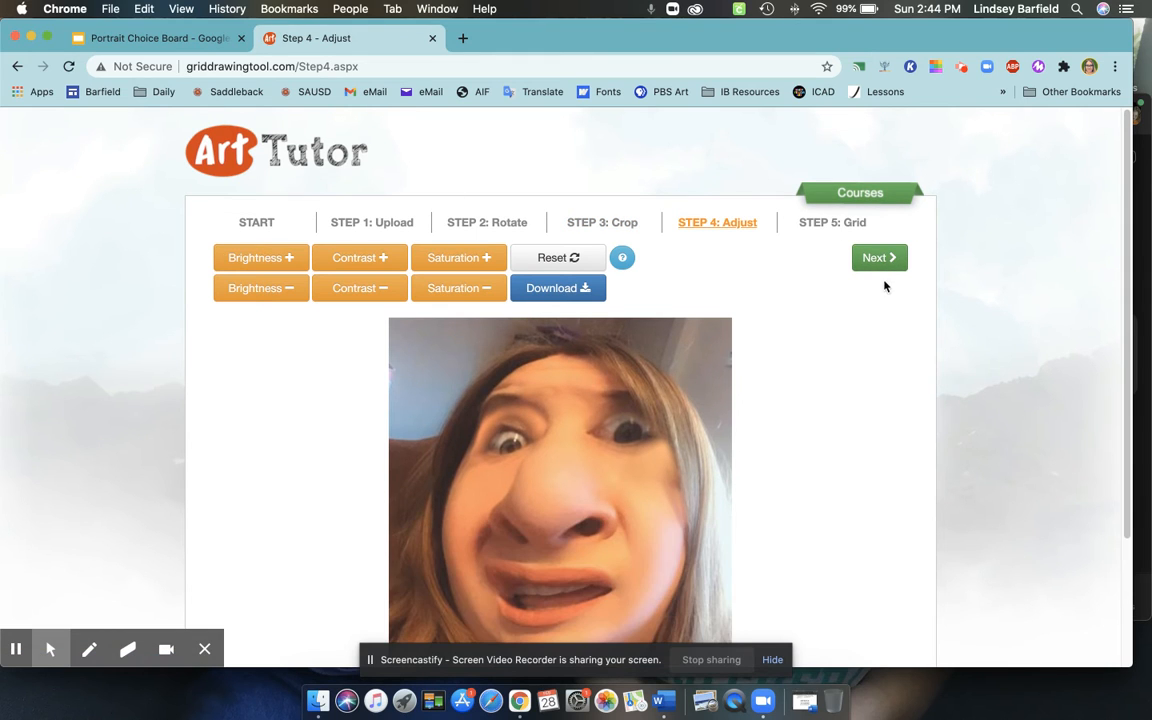
{"action": "scroll", "coordinate": [876, 382], "scroll_direction": "down", "scroll_amount": 3}
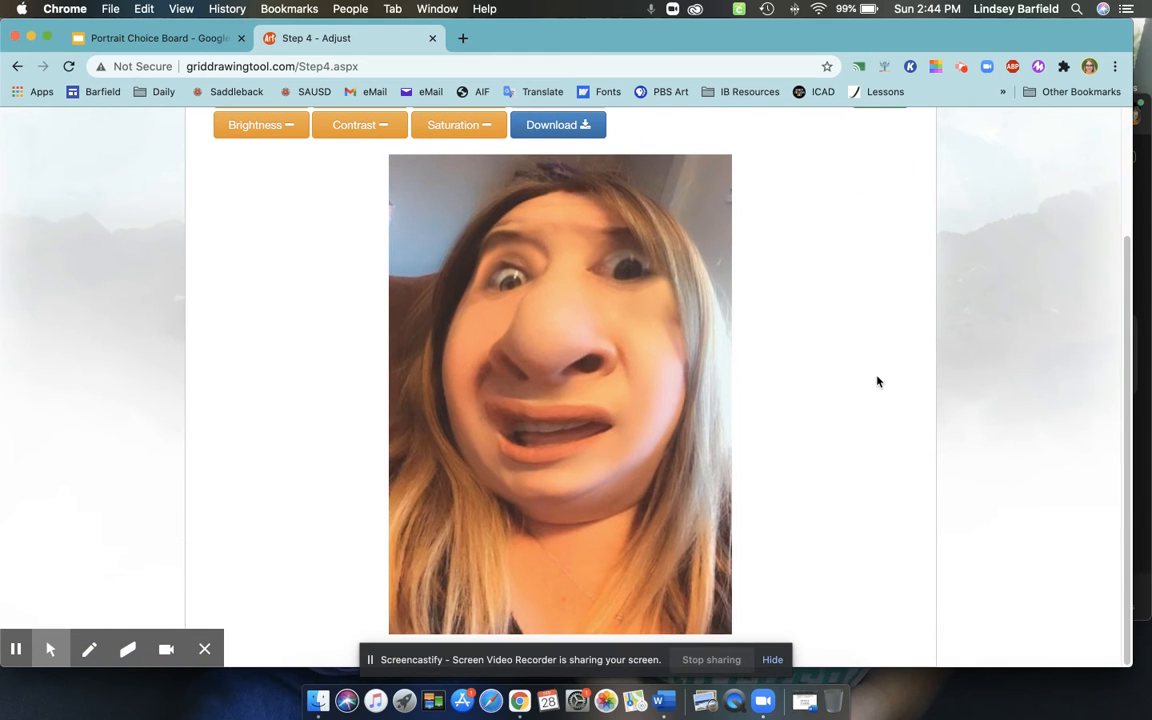
{"action": "scroll", "coordinate": [877, 381], "scroll_direction": "up", "scroll_amount": 2}
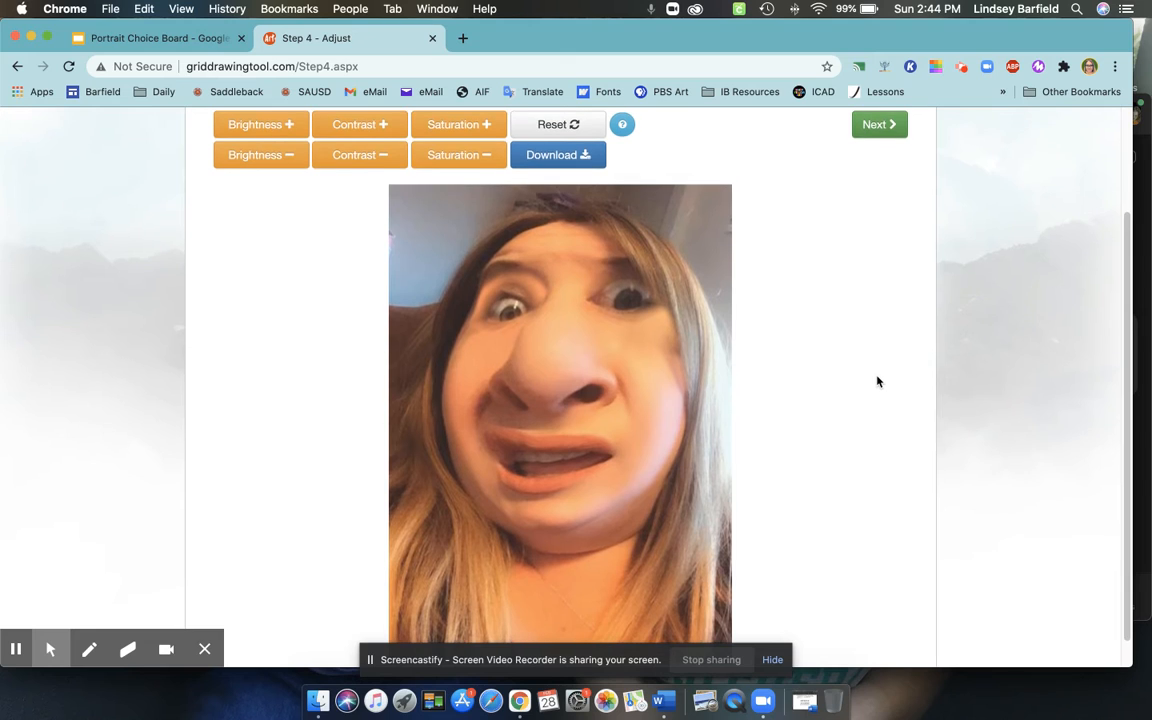
{"action": "scroll", "coordinate": [878, 382], "scroll_direction": "up", "scroll_amount": 1}
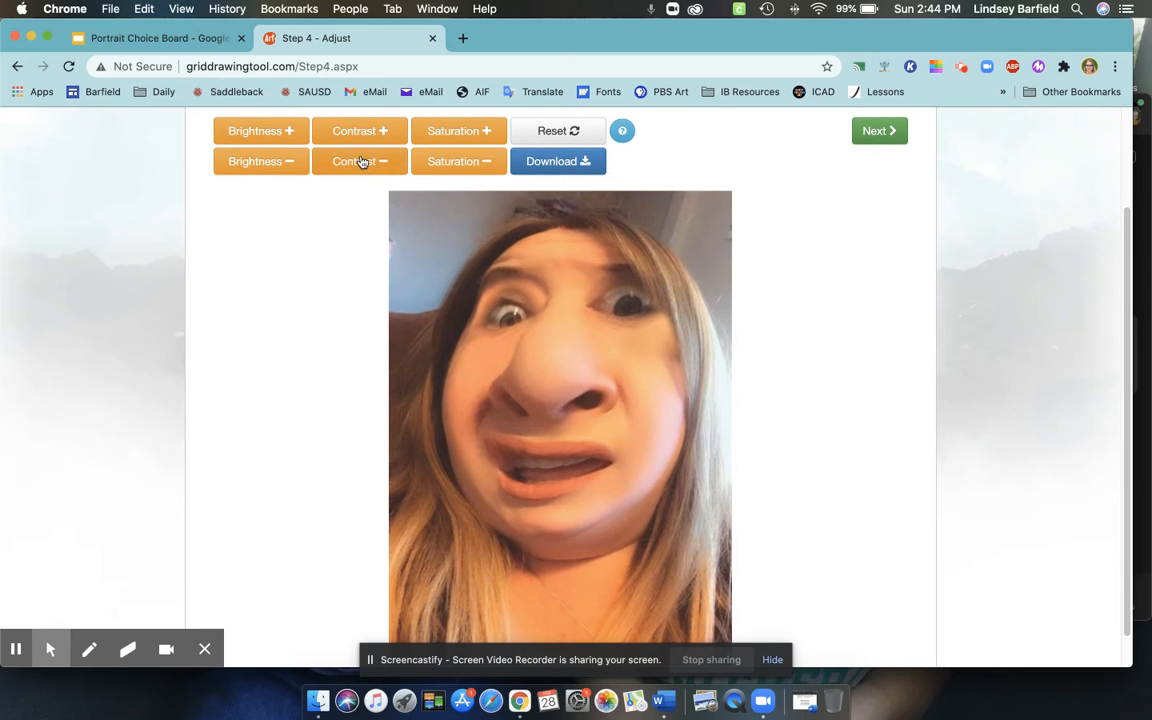
{"action": "left_click", "coordinate": [483, 163]}
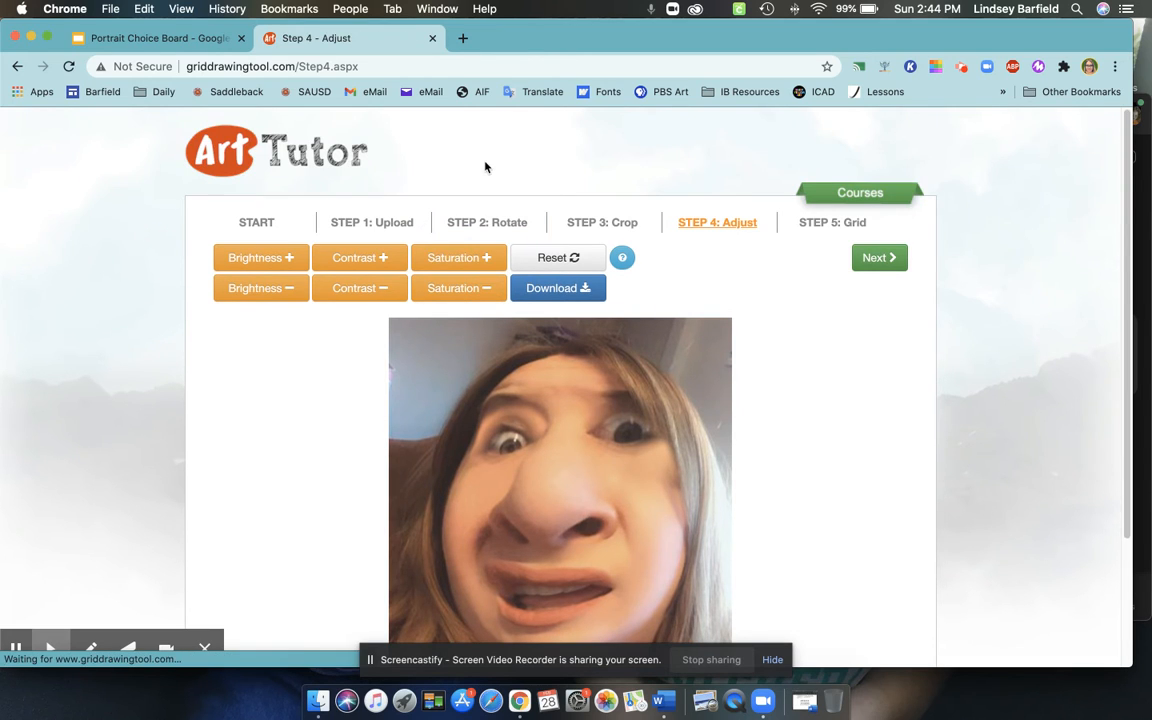
{"action": "left_click", "coordinate": [474, 290]}
{"action": "left_click", "coordinate": [474, 293]}
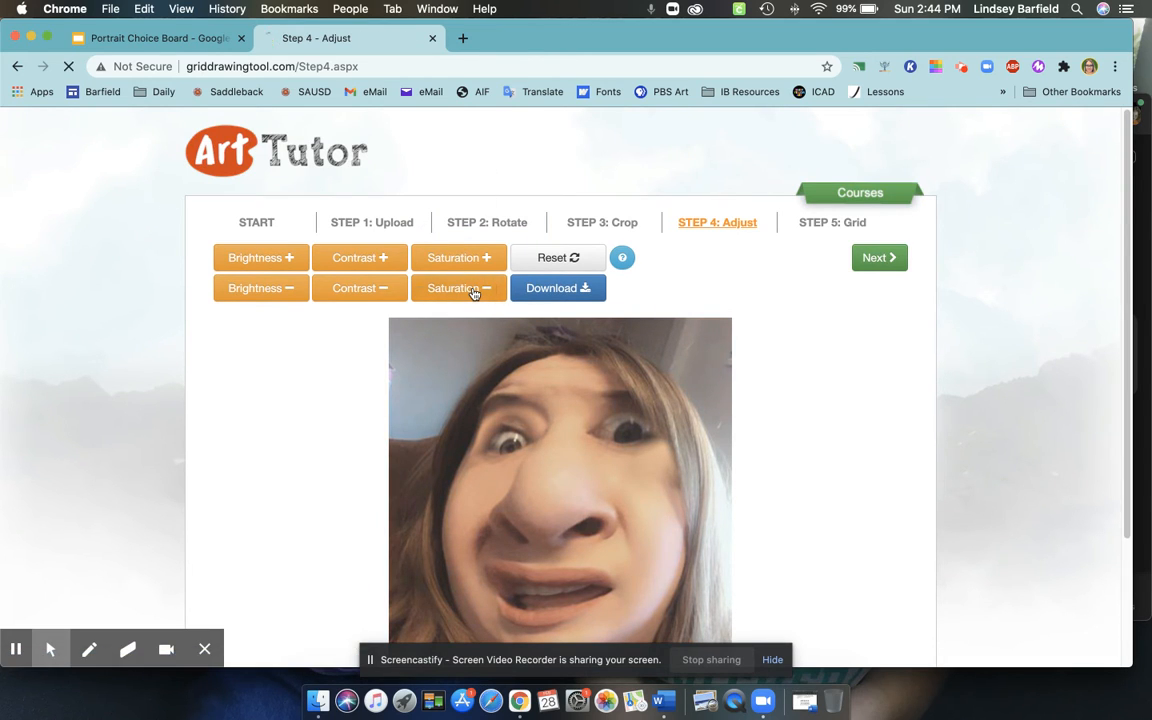
{"action": "left_click", "coordinate": [474, 293]}
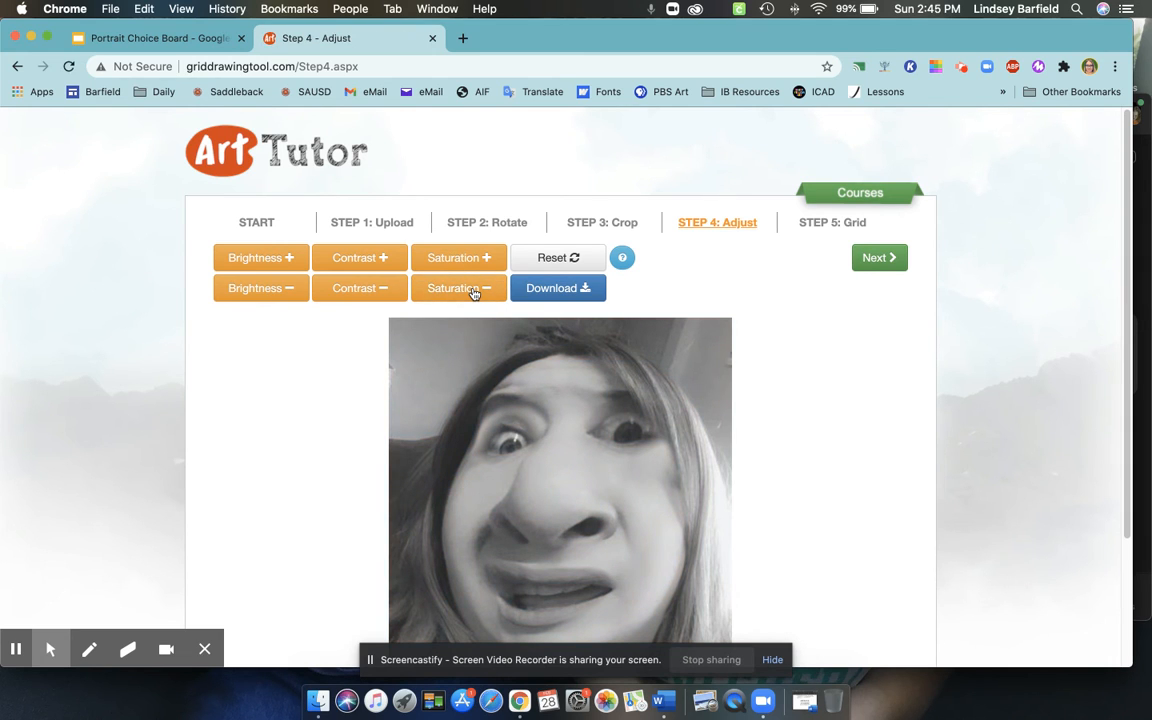
Step: Raise the black-and-white photo's contrast by one level and lower it again by one level
{"action": "scroll", "coordinate": [838, 371], "scroll_direction": "down", "scroll_amount": 3}
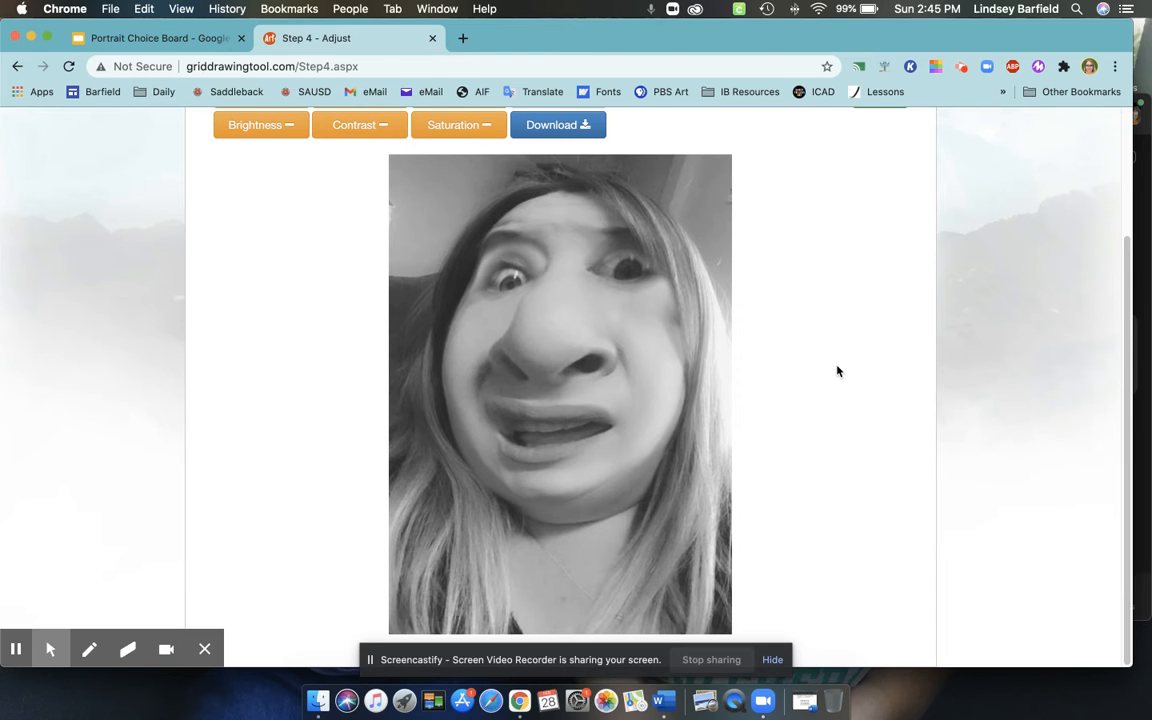
{"action": "scroll", "coordinate": [838, 371], "scroll_direction": "up", "scroll_amount": 1}
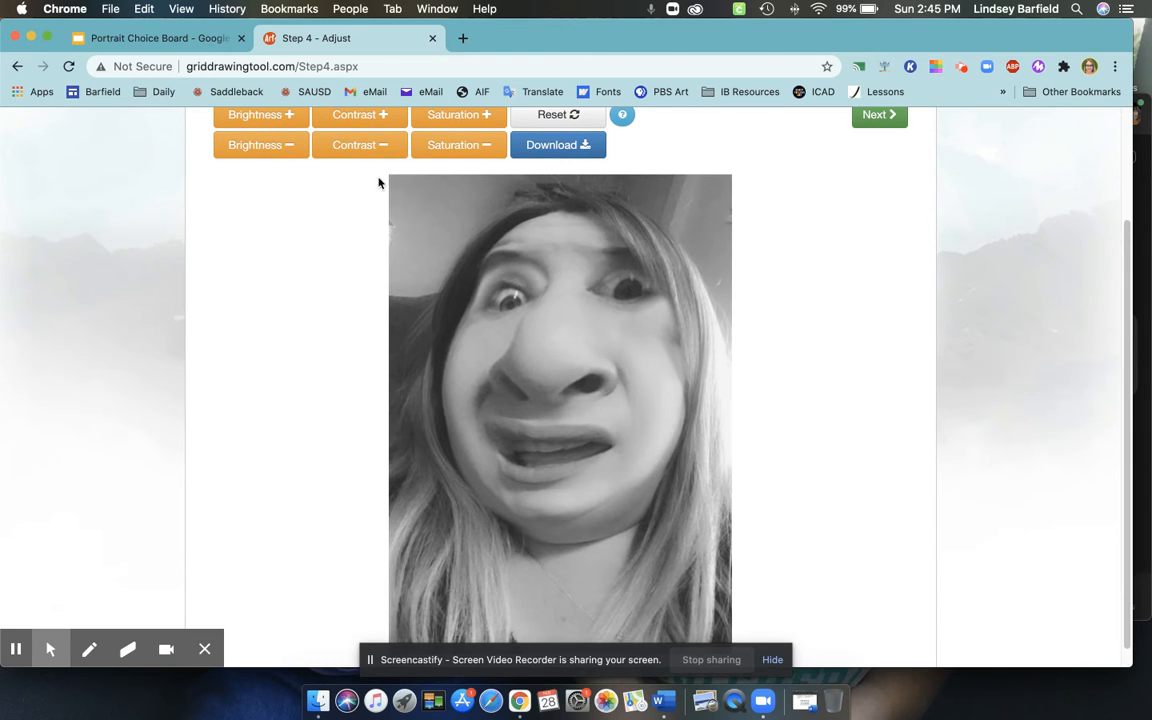
{"action": "left_click", "coordinate": [374, 118]}
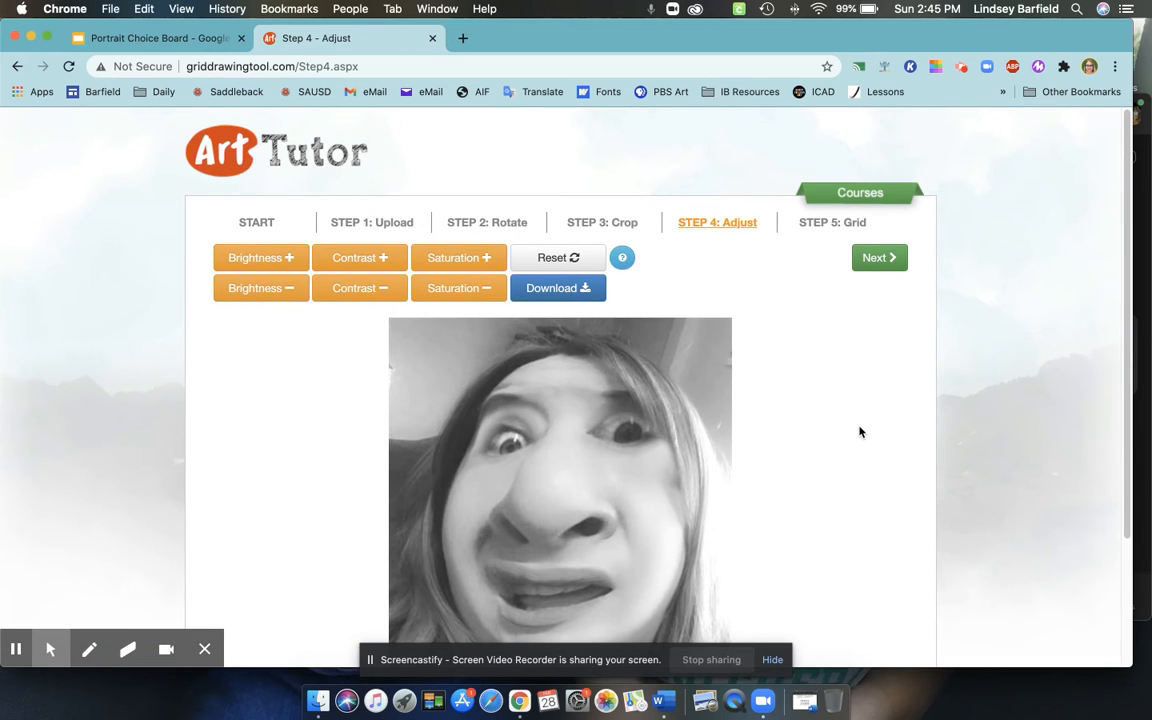
{"action": "scroll", "coordinate": [859, 432], "scroll_direction": "down", "scroll_amount": 3}
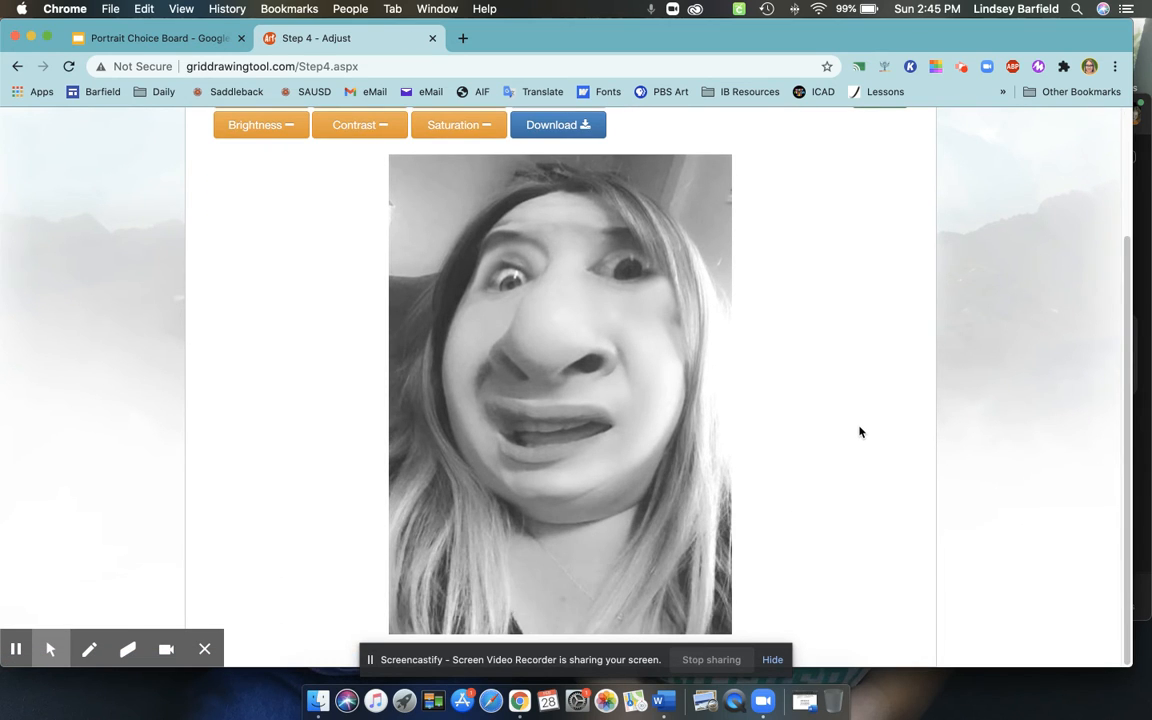
{"action": "left_click", "coordinate": [356, 130]}
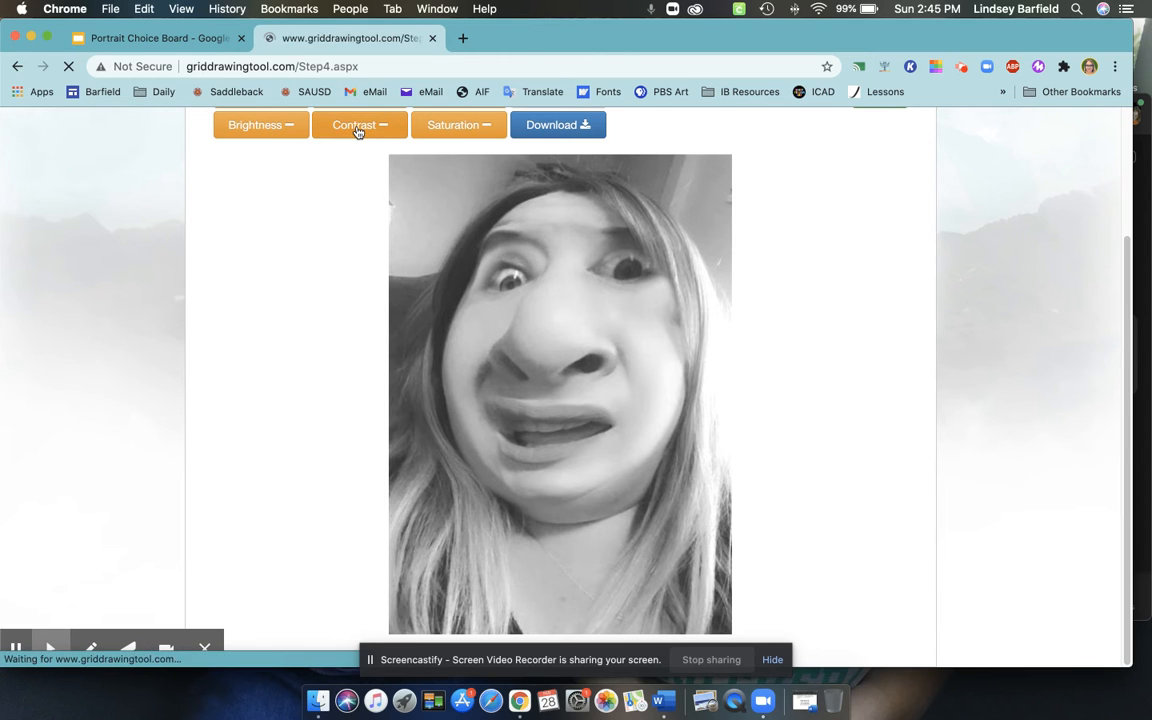
{"action": "scroll", "coordinate": [843, 432], "scroll_direction": "down", "scroll_amount": 3}
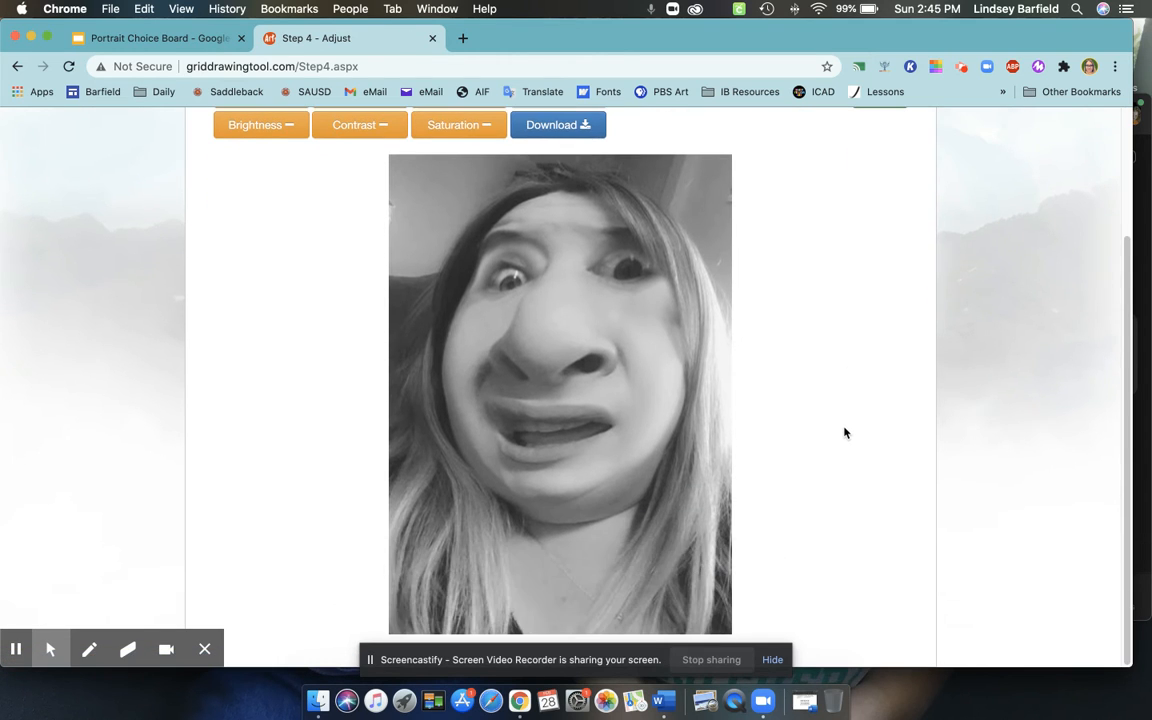
Step: Continue to the Grid stage and examine the grid laid over the whole portrait
{"action": "scroll", "coordinate": [844, 432], "scroll_direction": "up", "scroll_amount": 3}
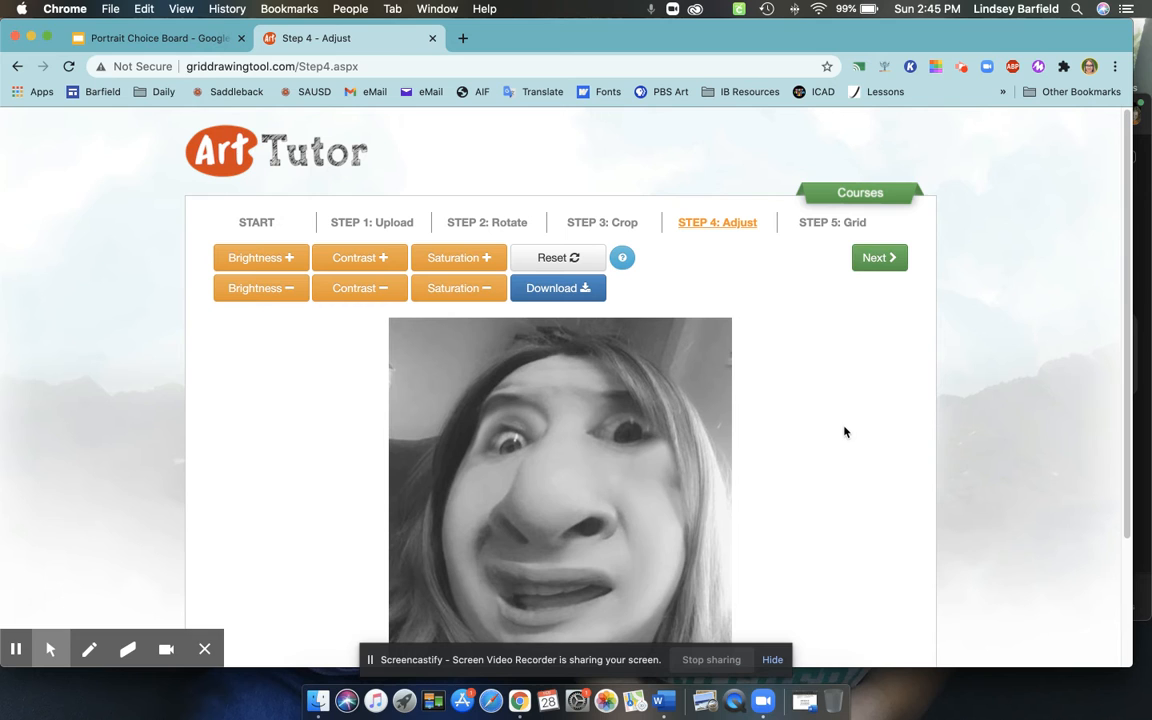
{"action": "left_click", "coordinate": [886, 260]}
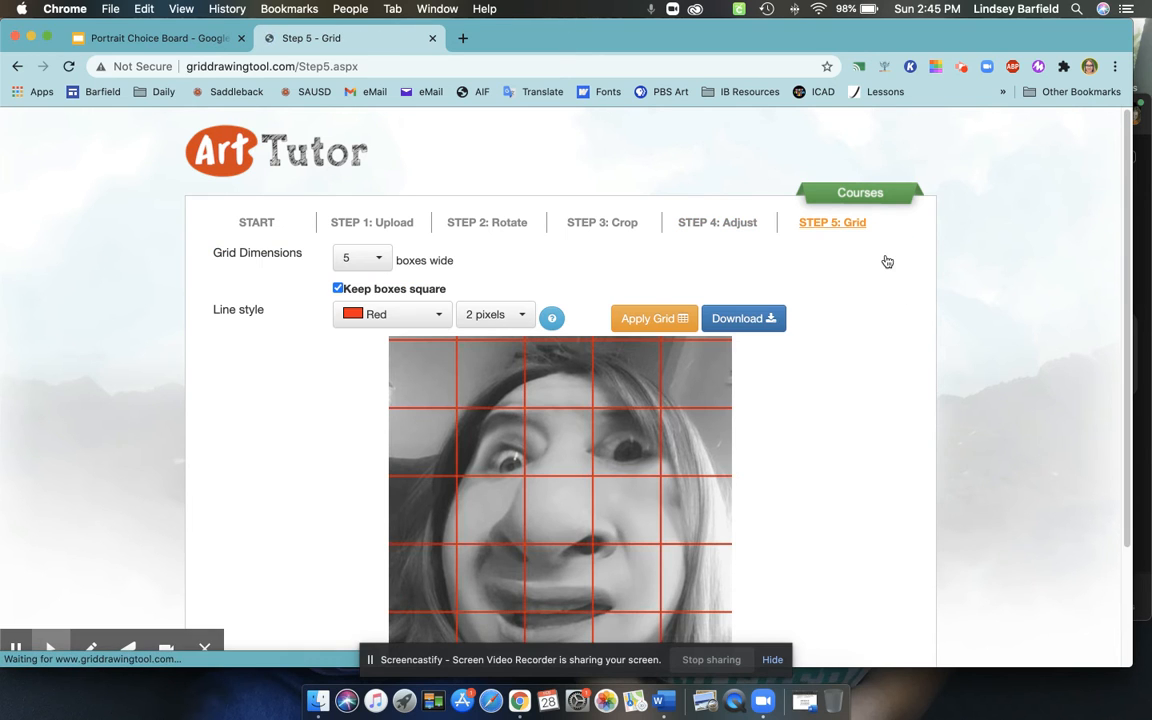
{"action": "scroll", "coordinate": [868, 398], "scroll_direction": "down", "scroll_amount": 3}
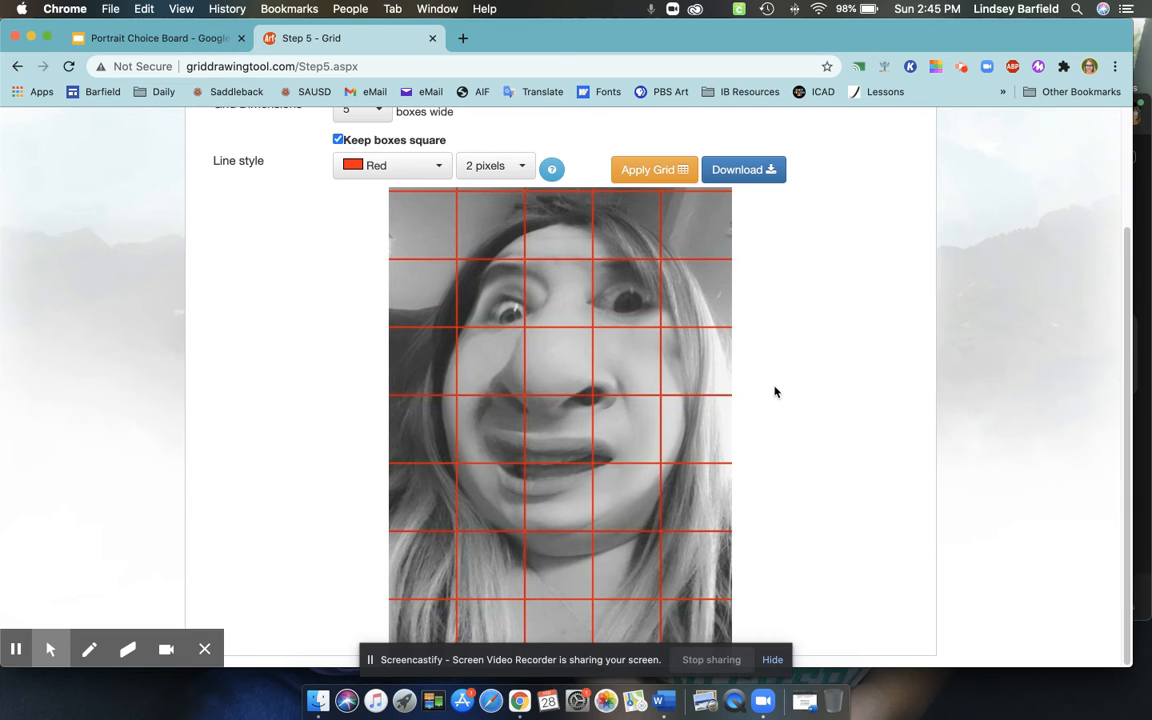
Step: Set the grid to 8 boxes wide with square boxes and apply it to the black-and-white portrait
{"action": "scroll", "coordinate": [775, 392], "scroll_direction": "up", "scroll_amount": 2}
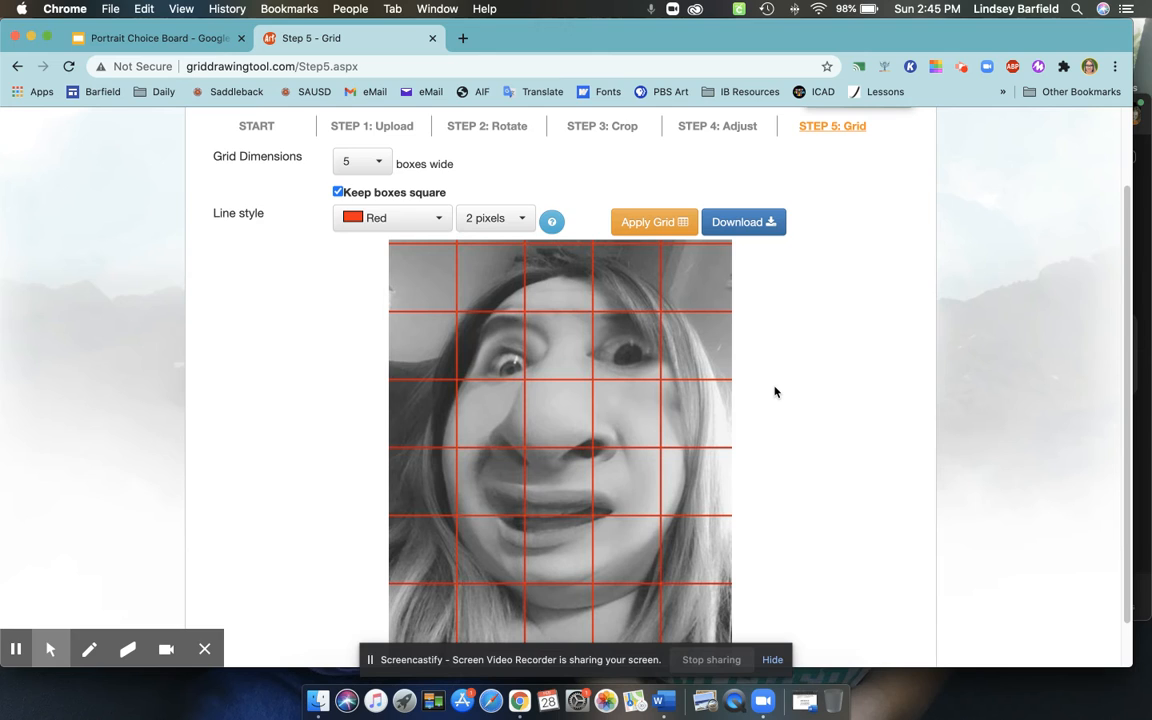
{"action": "left_click", "coordinate": [361, 167]}
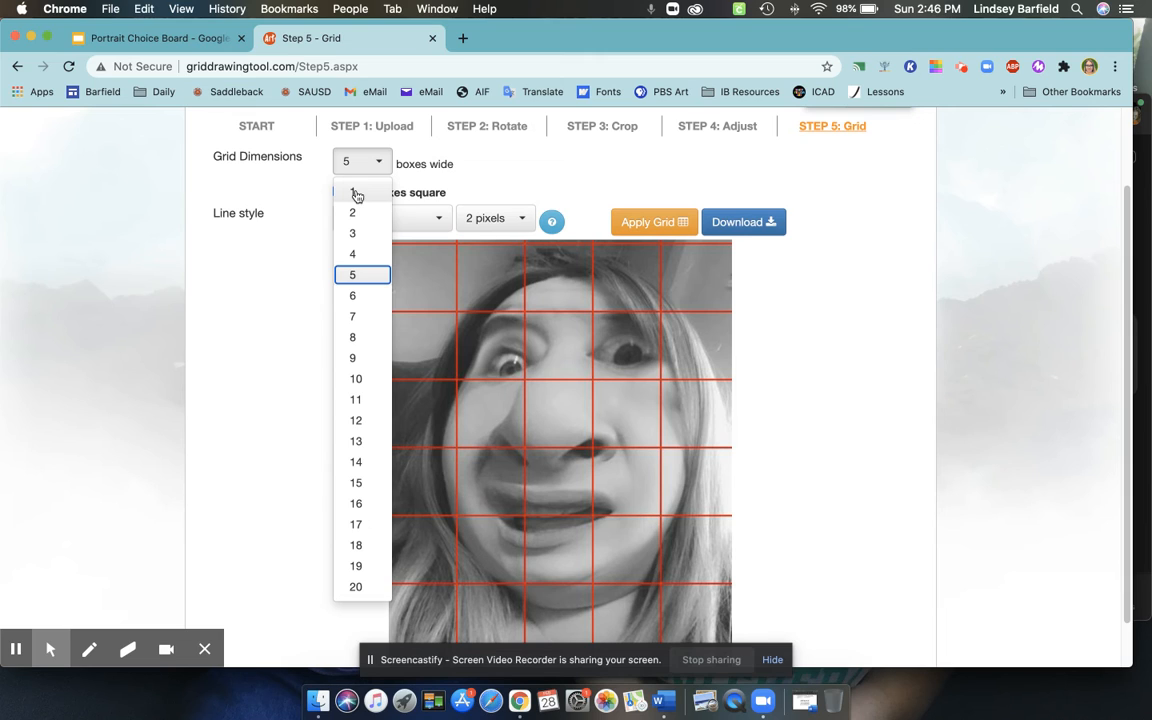
{"action": "left_click", "coordinate": [356, 337]}
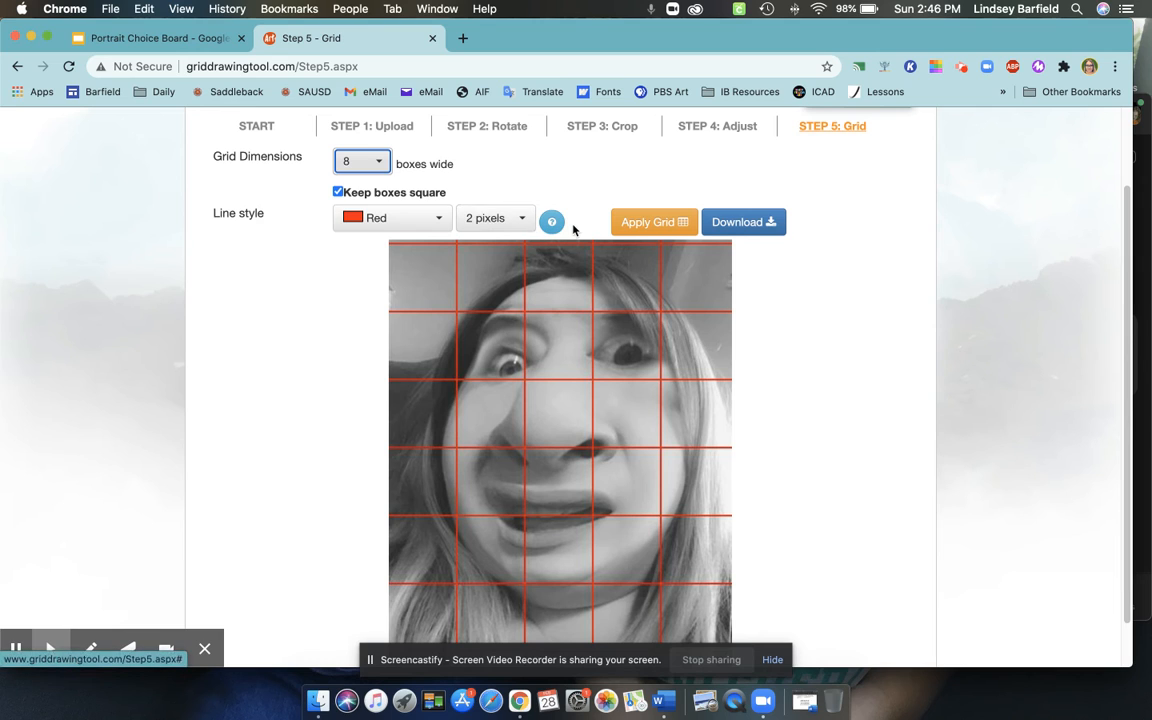
{"action": "left_click", "coordinate": [647, 224]}
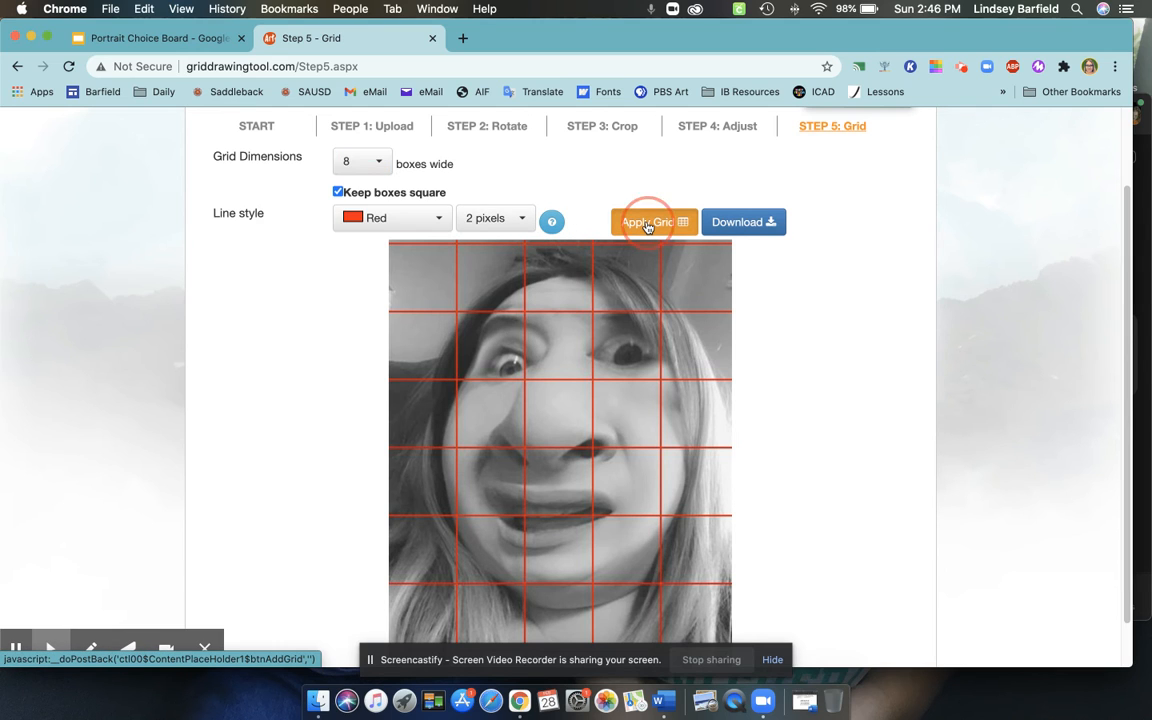
{"action": "scroll", "coordinate": [760, 320], "scroll_direction": "down", "scroll_amount": 1}
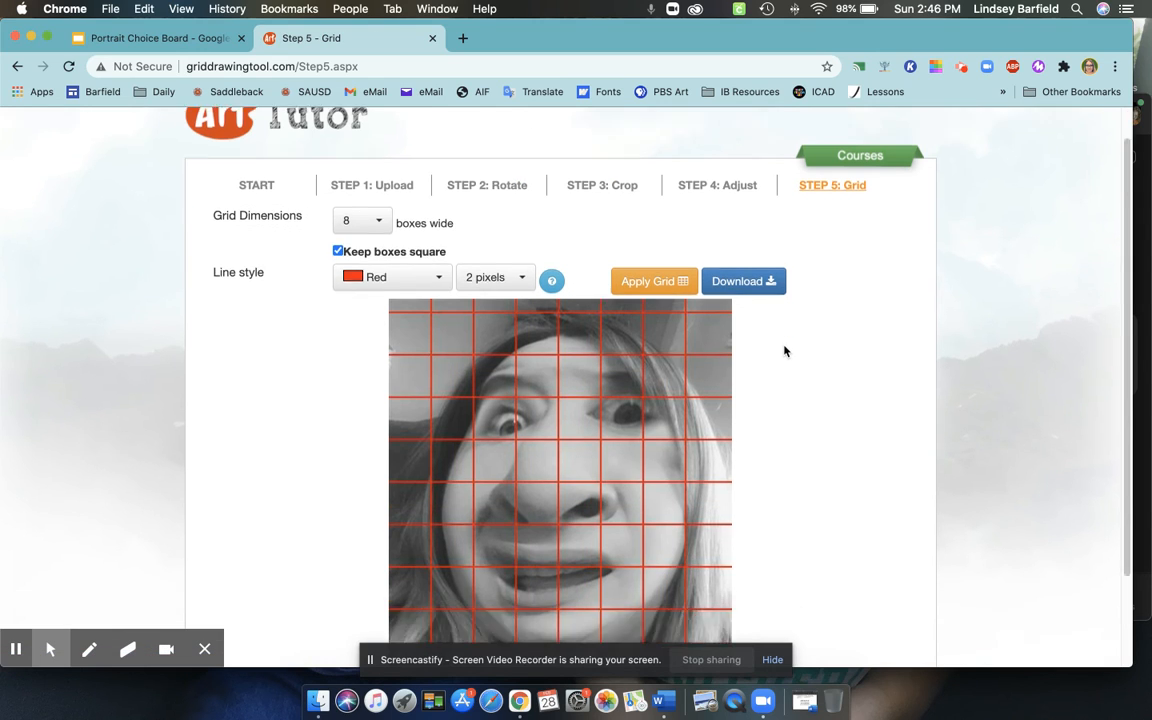
{"action": "scroll", "coordinate": [784, 350], "scroll_direction": "down", "scroll_amount": 3}
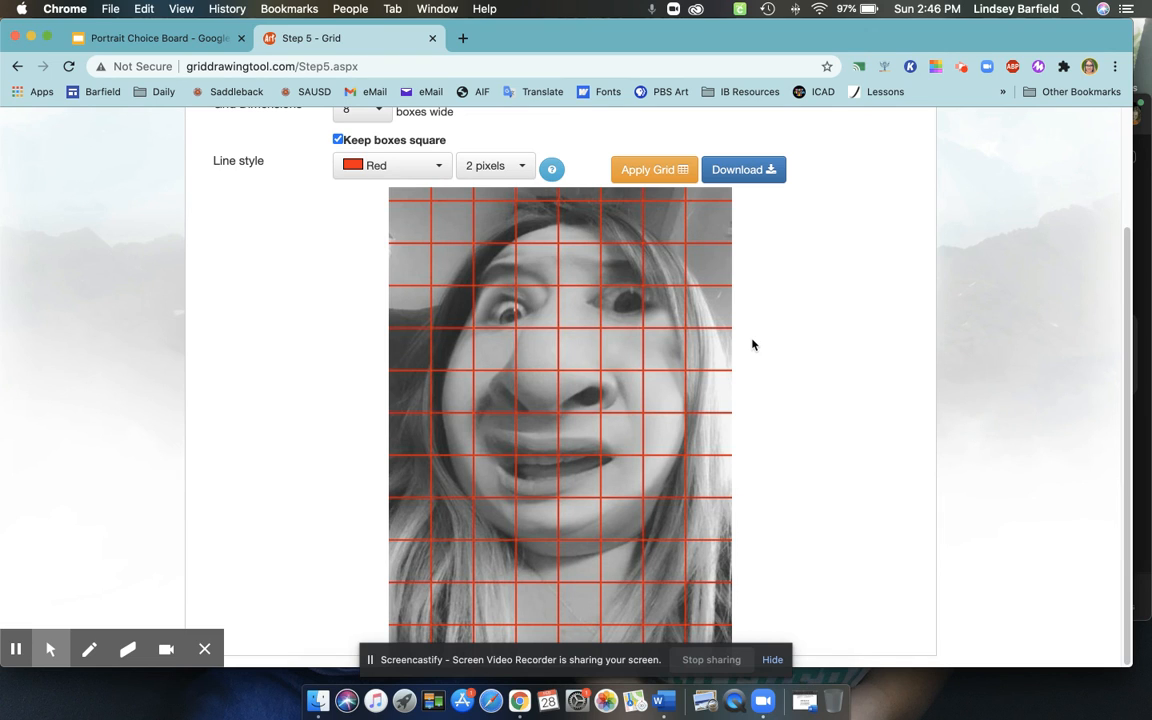
Step: Download the gridded portrait as ArtTutor GridPic.jpg, open the file in Preview and move its window away from the screen edge
{"action": "left_click", "coordinate": [742, 172]}
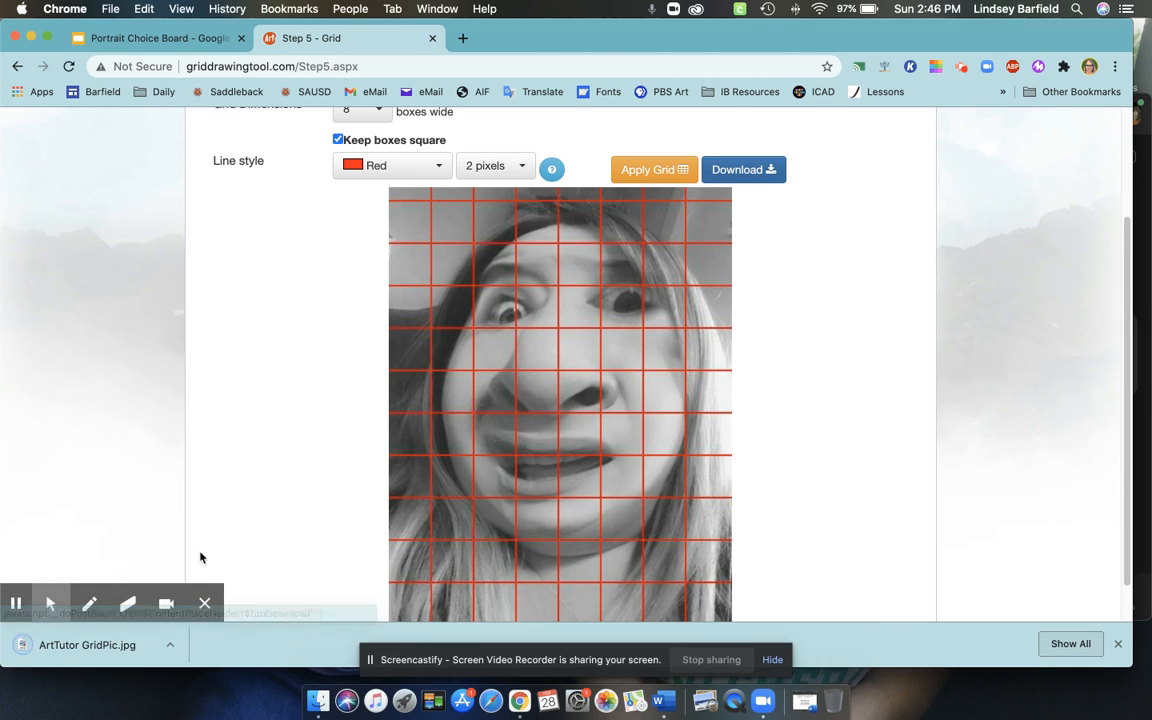
{"action": "left_click", "coordinate": [122, 652]}
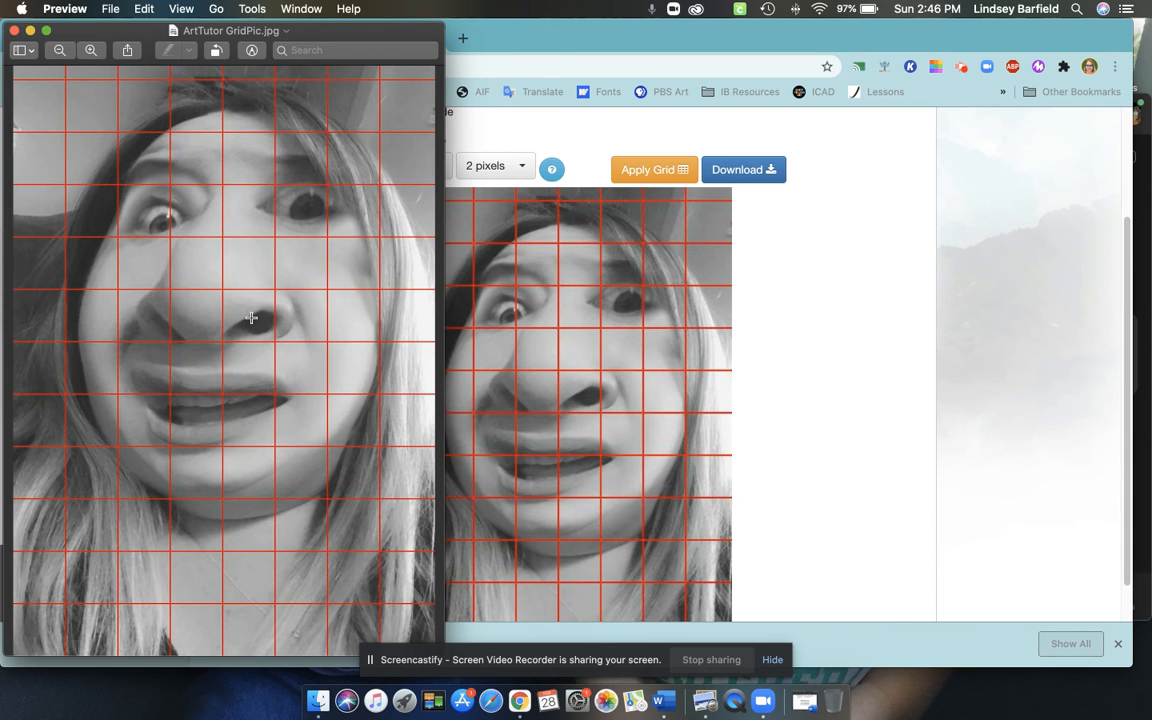
{"action": "left_click_drag", "start_coordinate": [300, 26], "coordinate": [429, 18]}
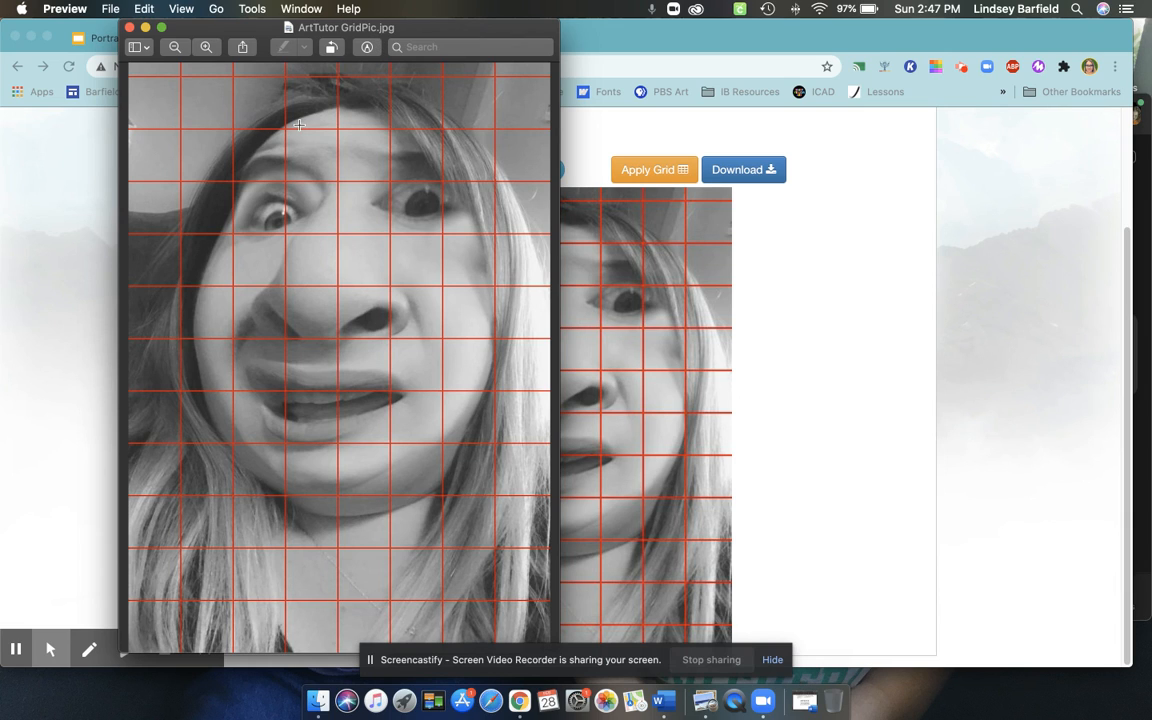
{"action": "left_click", "coordinate": [957, 70]}
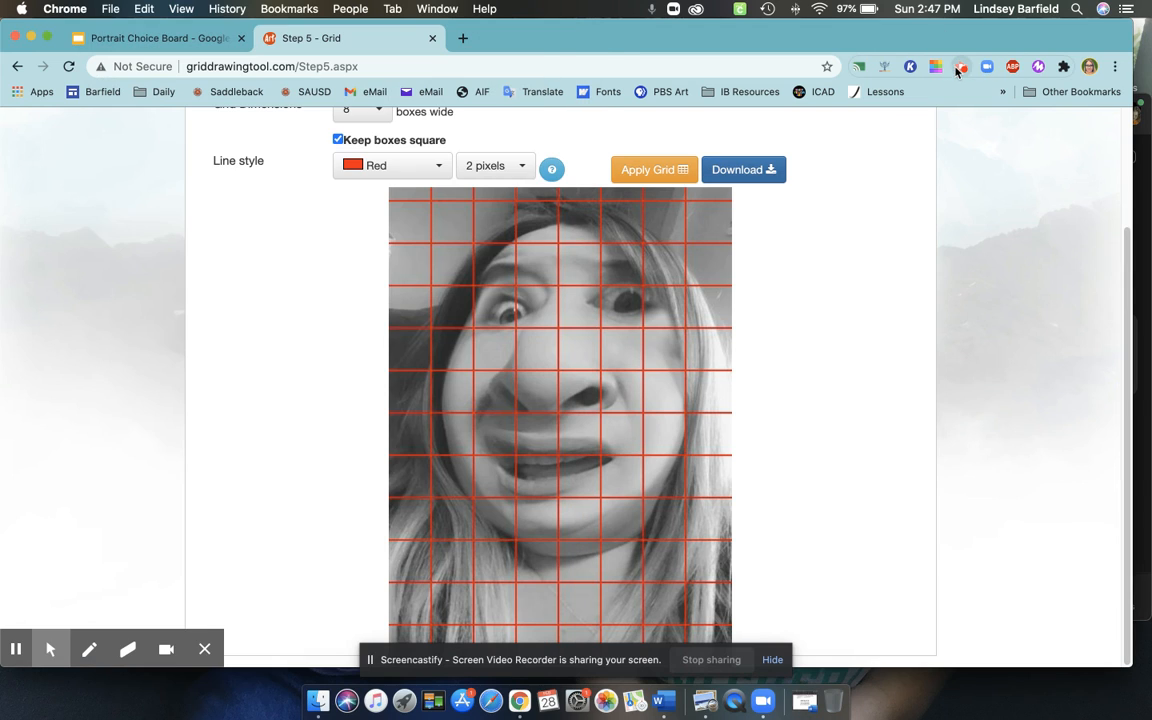